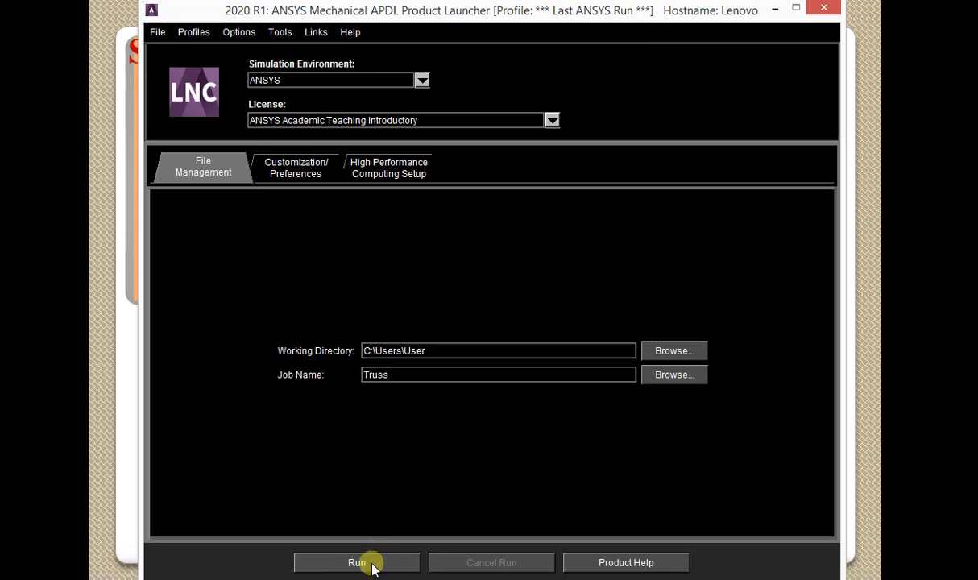
Launch the Truss job in the ANSYS environment and filter the GUI preferences to the Structural discipline
click(372, 562)
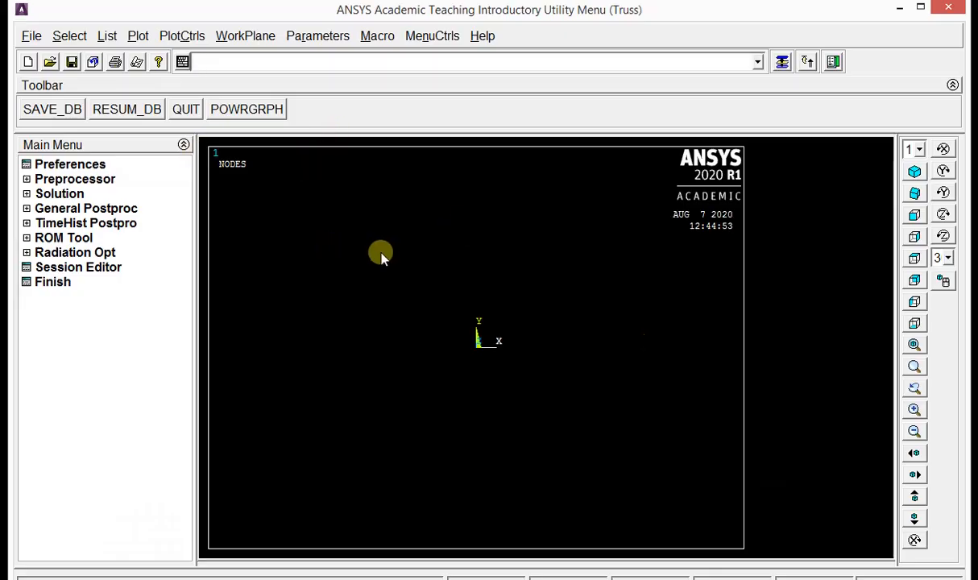
click(71, 164)
click(553, 232)
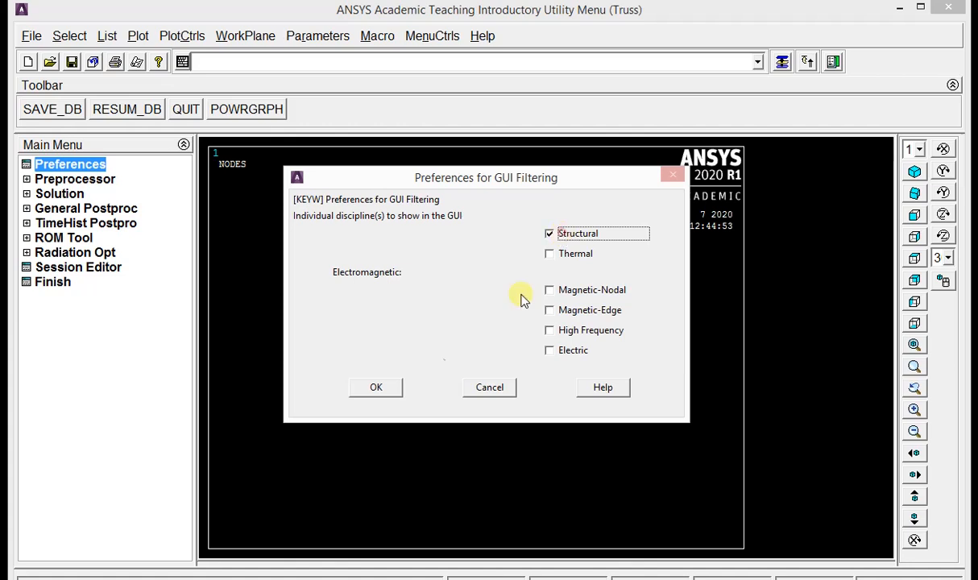
click(385, 386)
Add the structural link element 3D finit stn 180 as element type 1
click(81, 180)
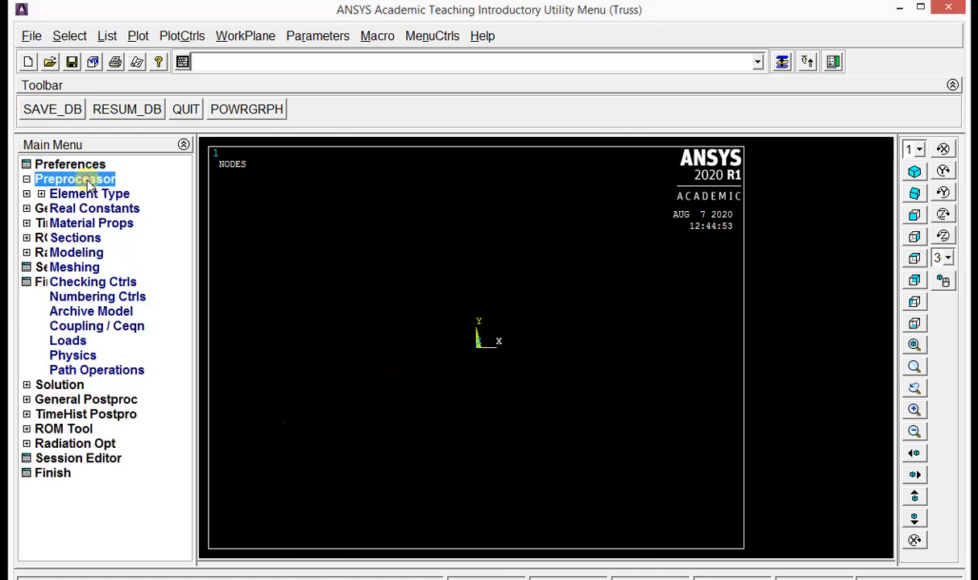
click(86, 195)
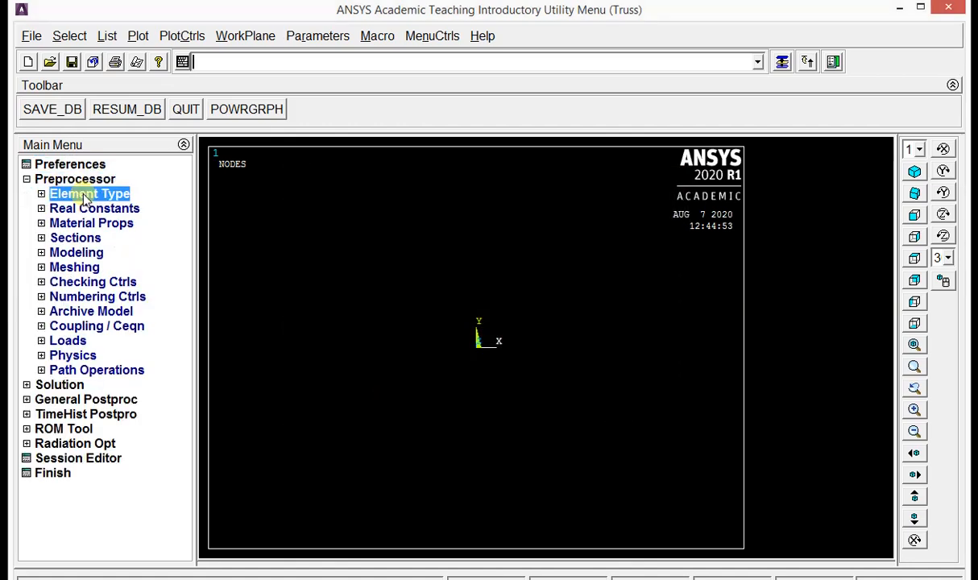
click(94, 209)
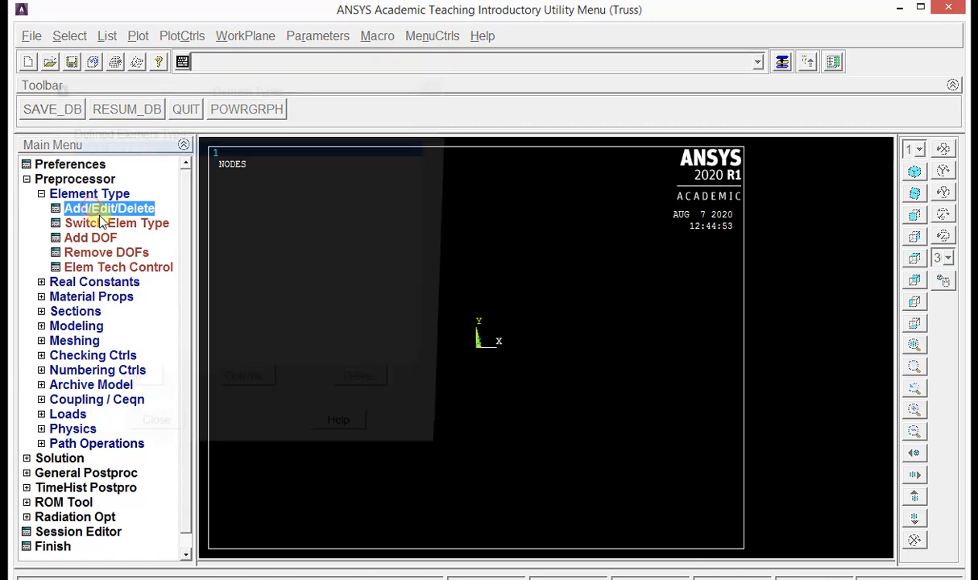
click(129, 394)
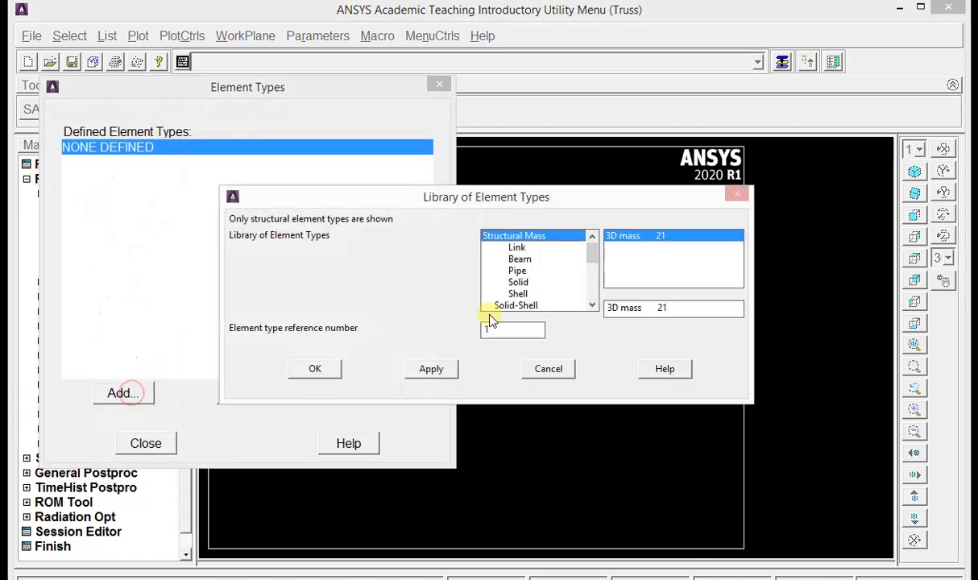
click(517, 250)
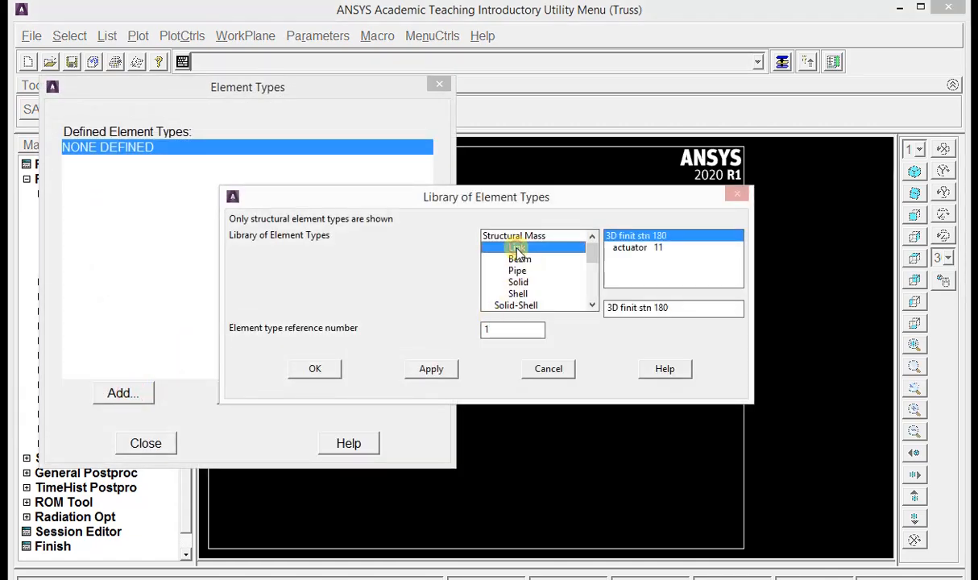
click(324, 372)
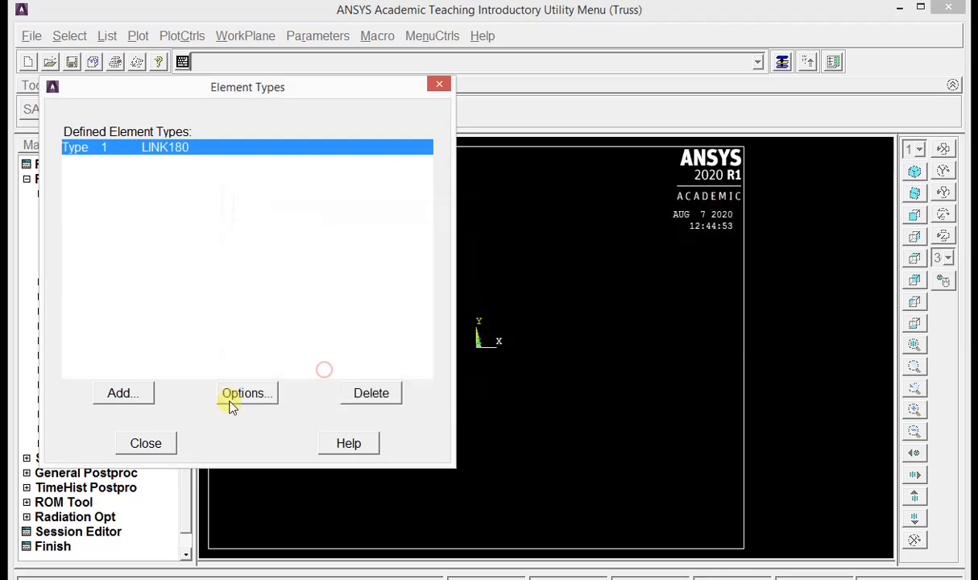
click(147, 444)
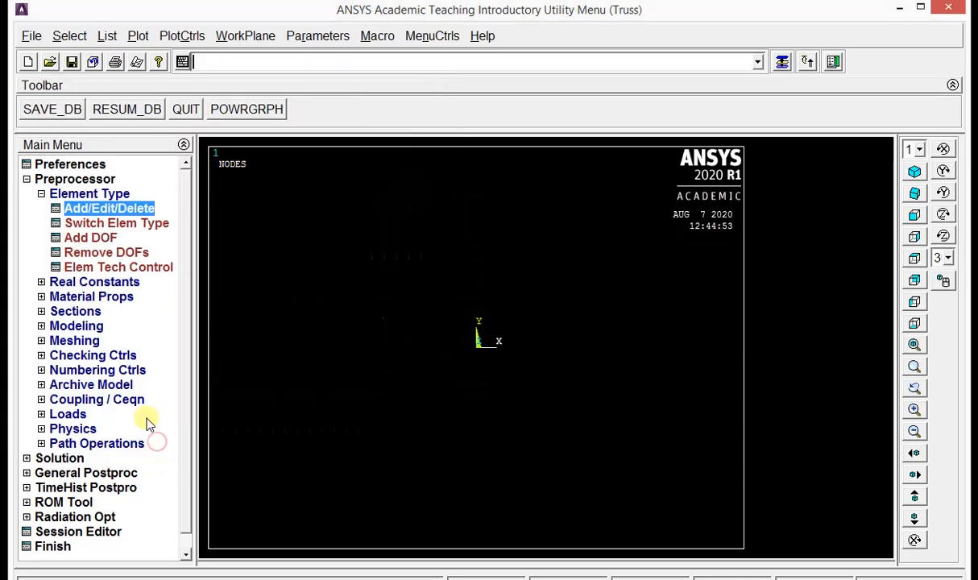
Define material model 1 as structural linear elastic isotropic with EX 2e5, leaving PRXY blank
click(89, 297)
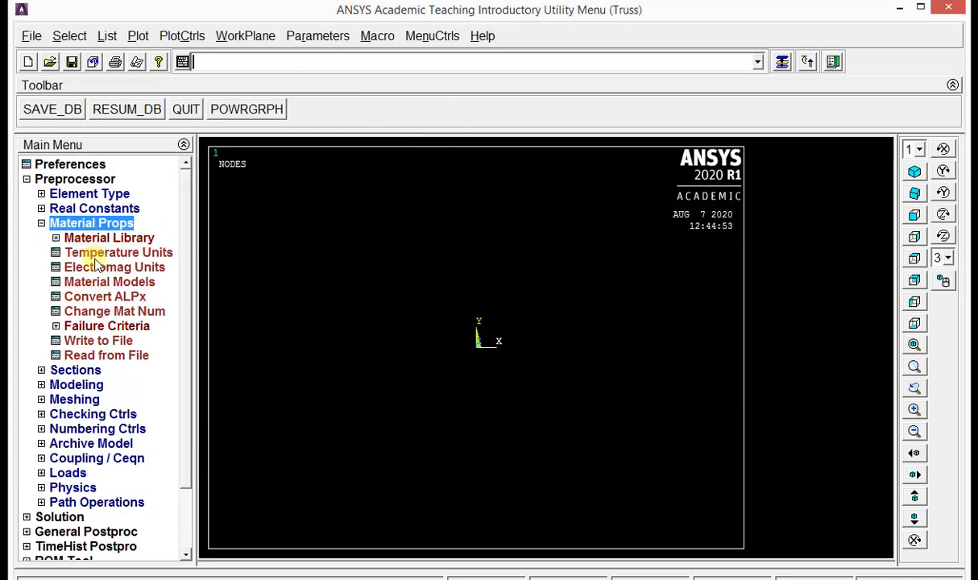
click(98, 282)
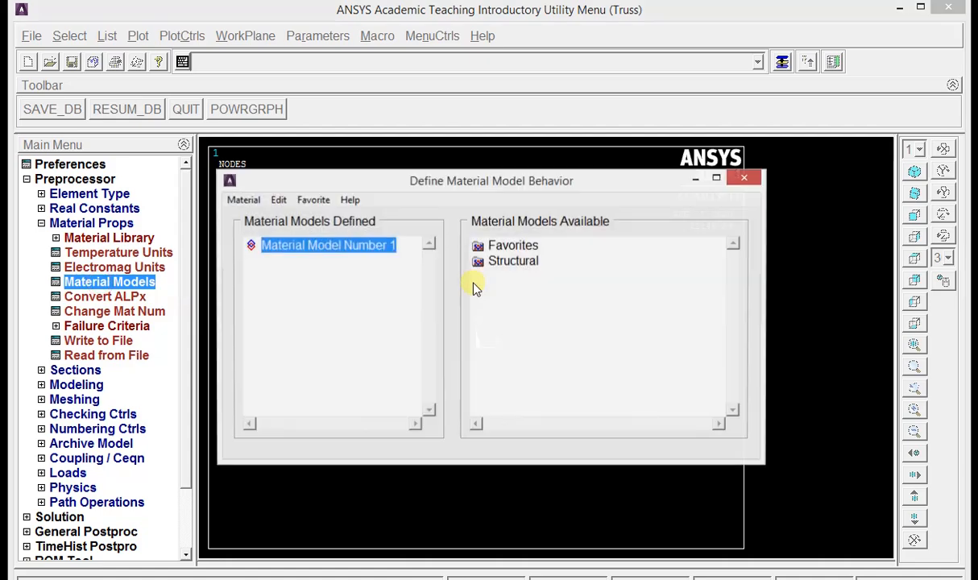
double_click(512, 261)
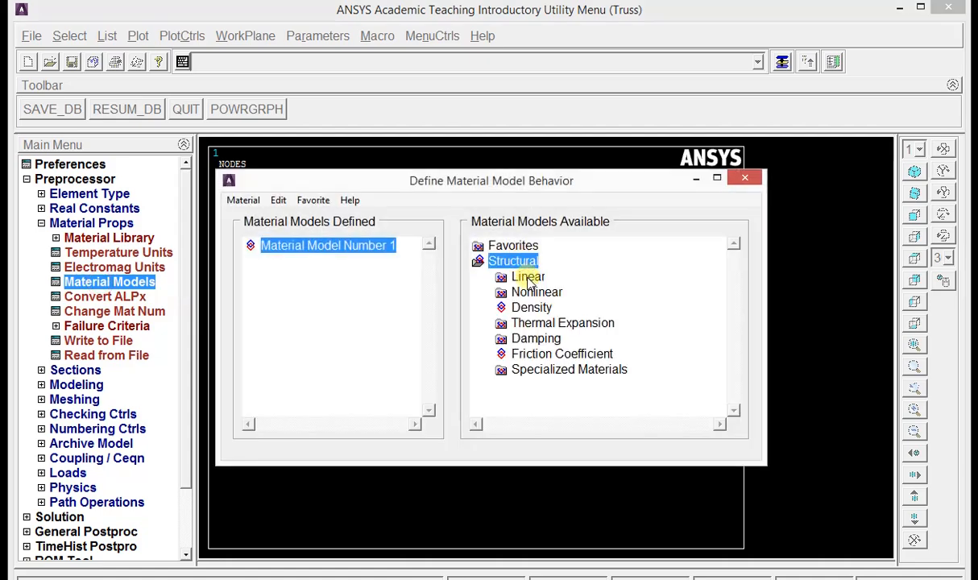
double_click(527, 277)
double_click(552, 291)
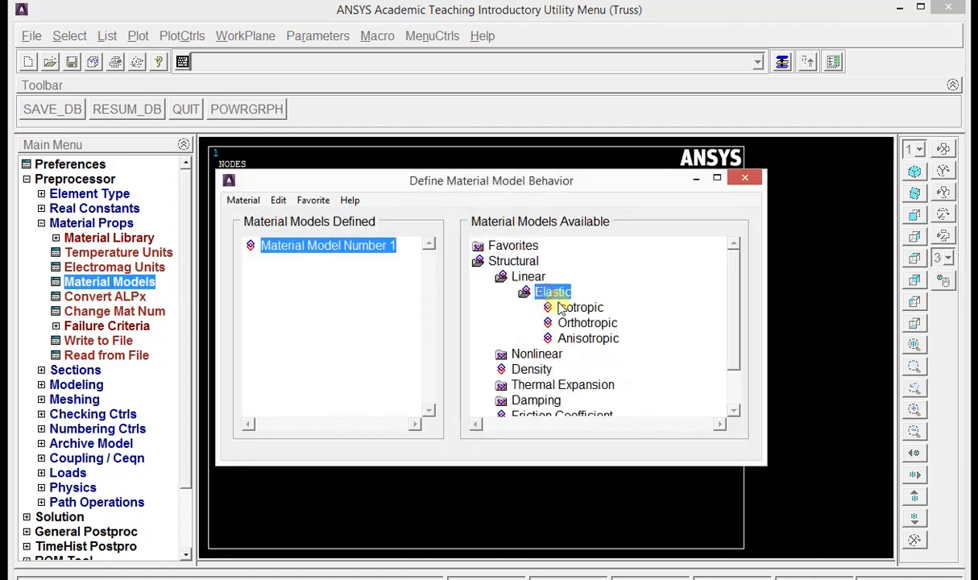
double_click(579, 308)
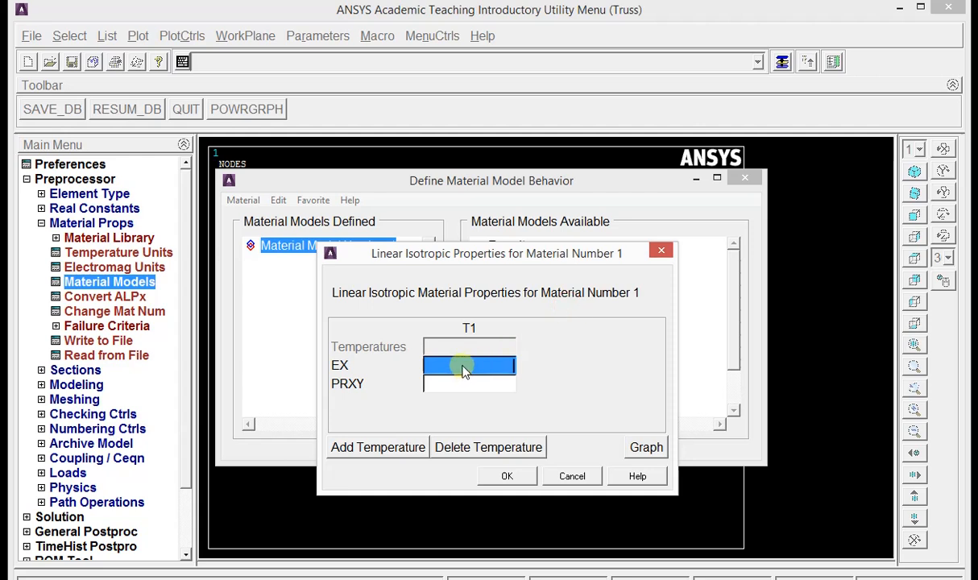
text(2e5)
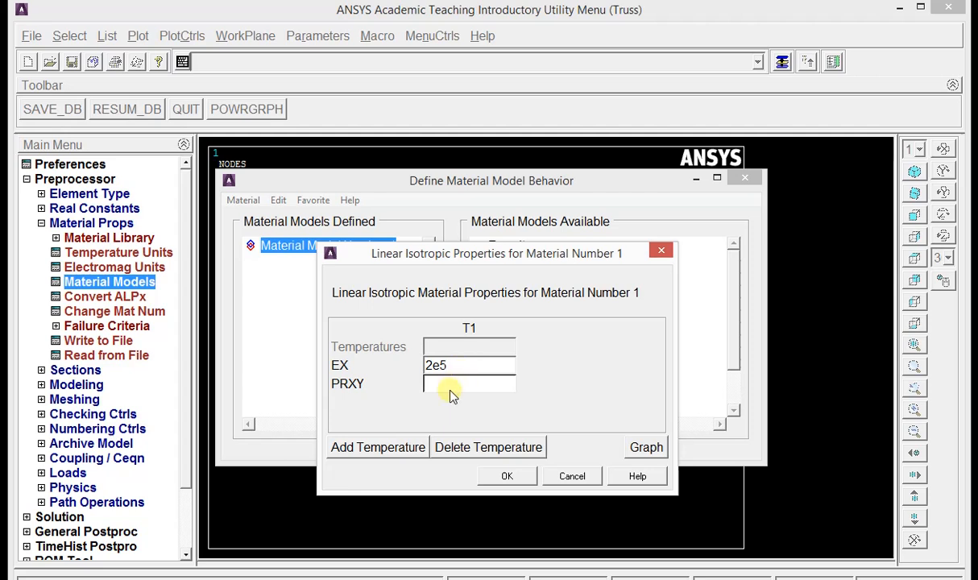
click(451, 386)
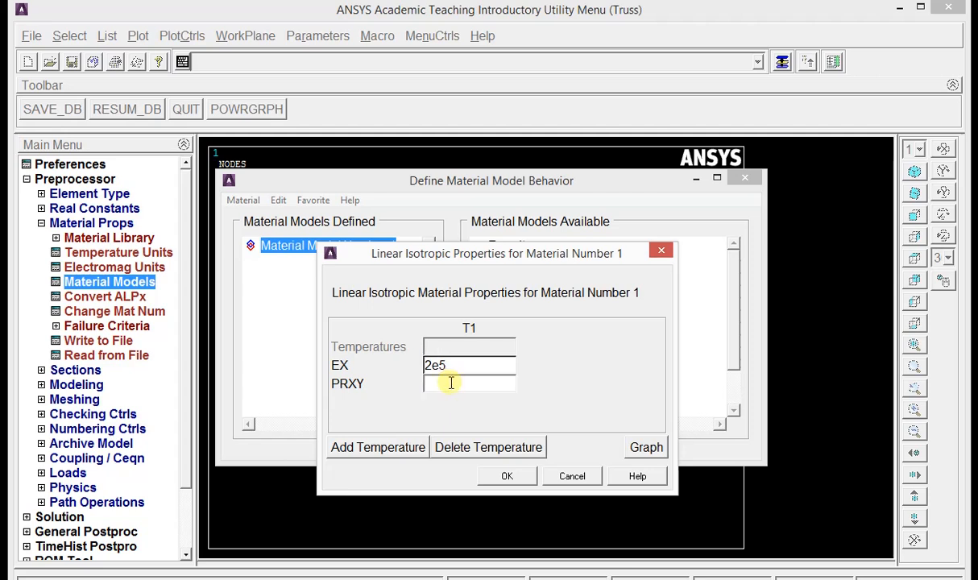
click(516, 476)
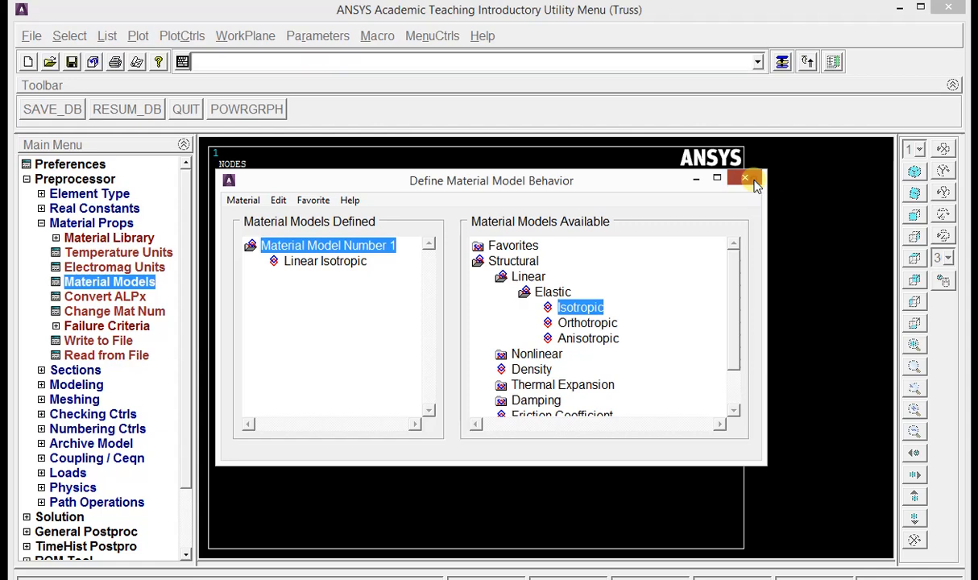
click(755, 184)
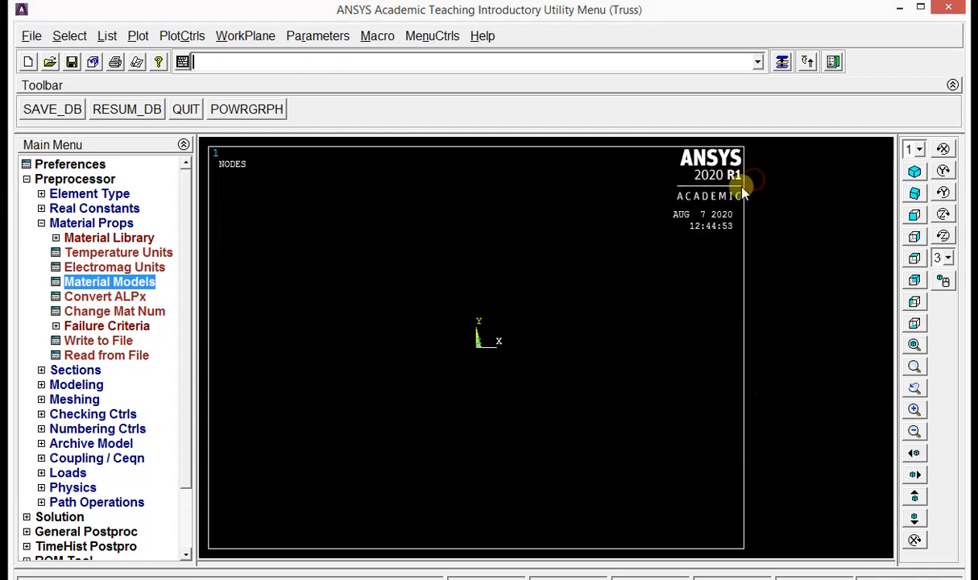
Add a link section with ID 1 and a link area of 300
click(76, 370)
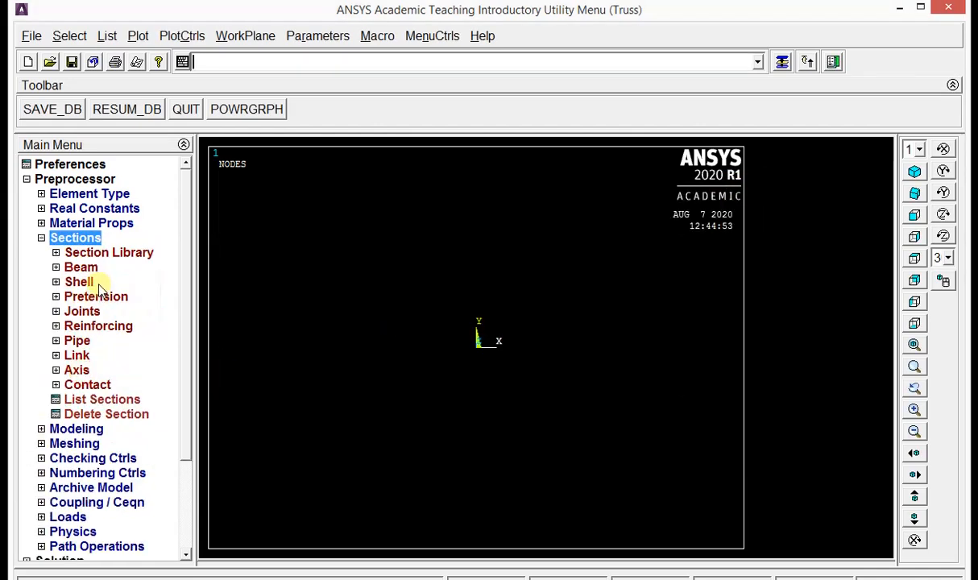
click(80, 356)
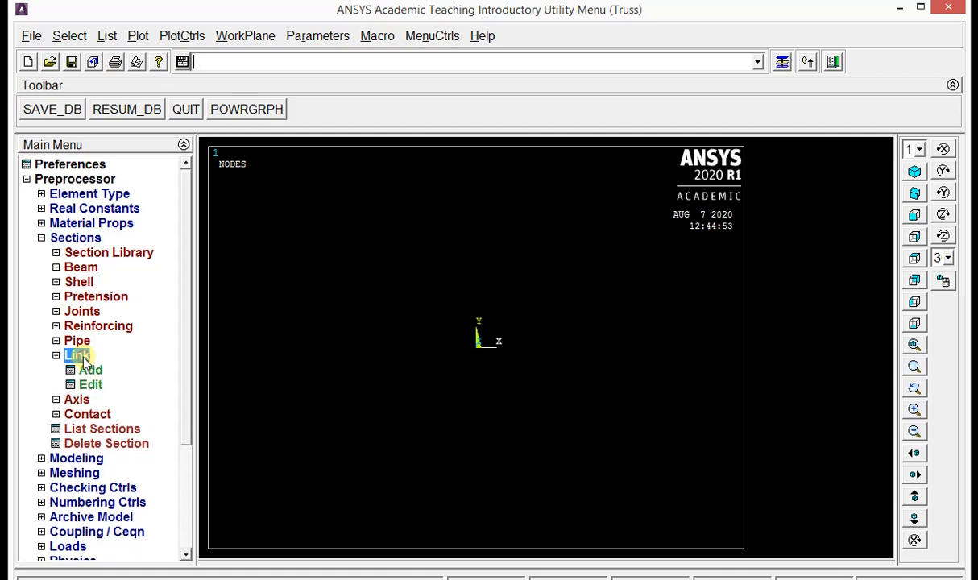
click(91, 372)
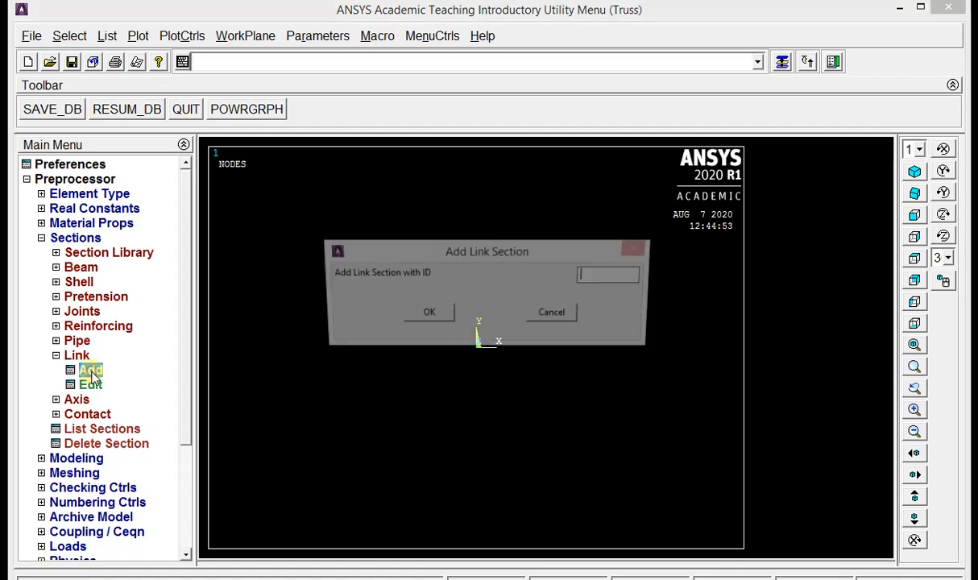
click(614, 278)
text(1)
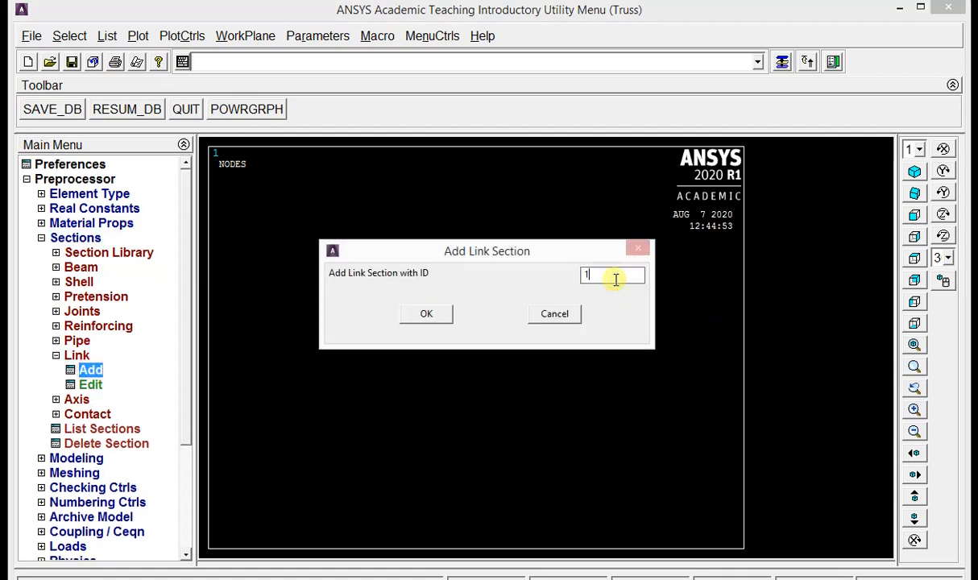
click(429, 313)
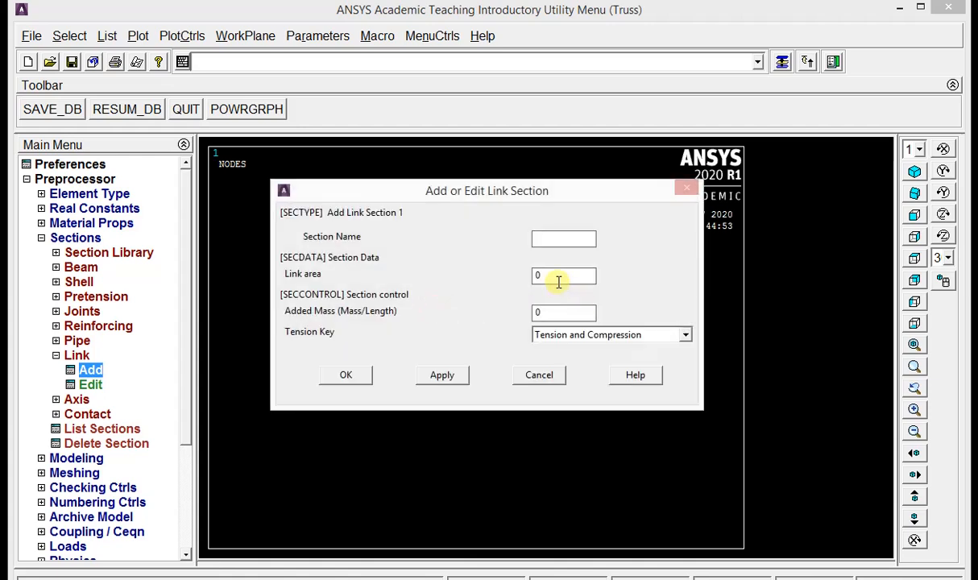
double_click(557, 280)
text(300)
click(348, 375)
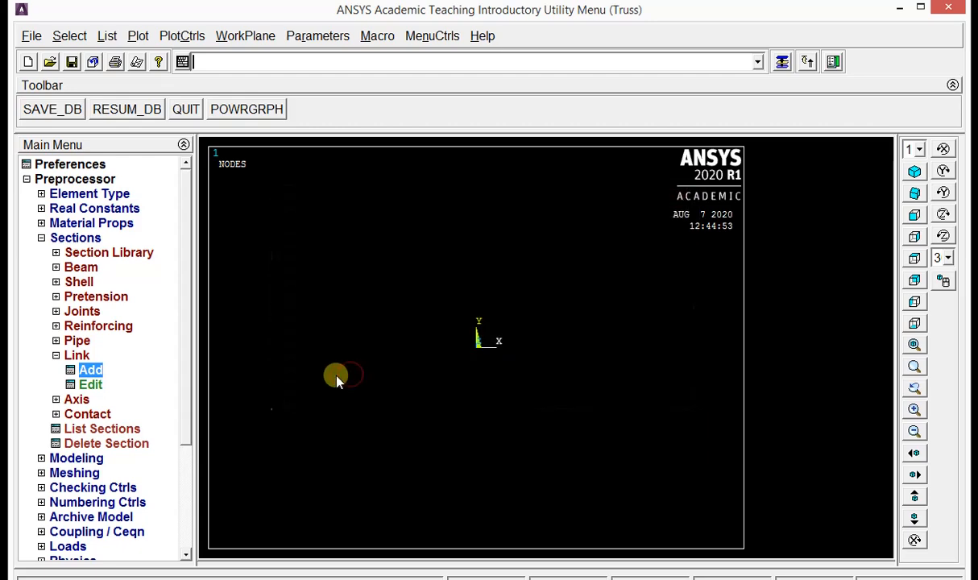
click(41, 238)
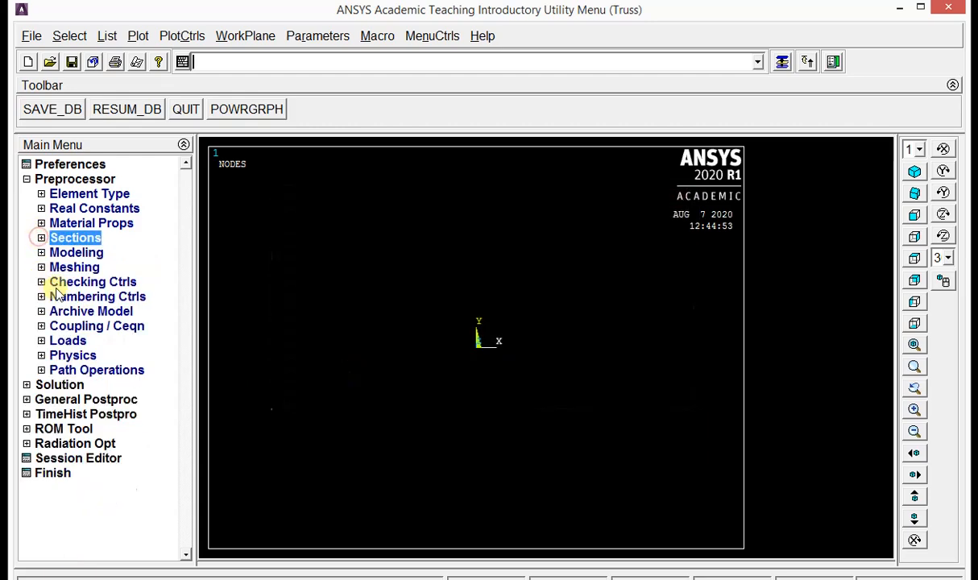
Create node 1 in the active coordinate system, leaving its location coordinates blank
click(76, 252)
click(82, 268)
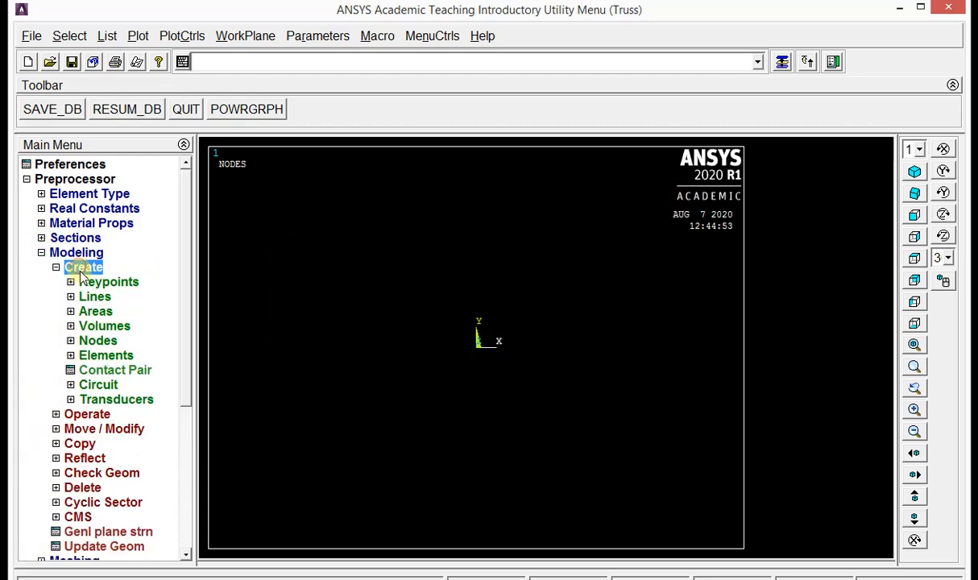
click(98, 342)
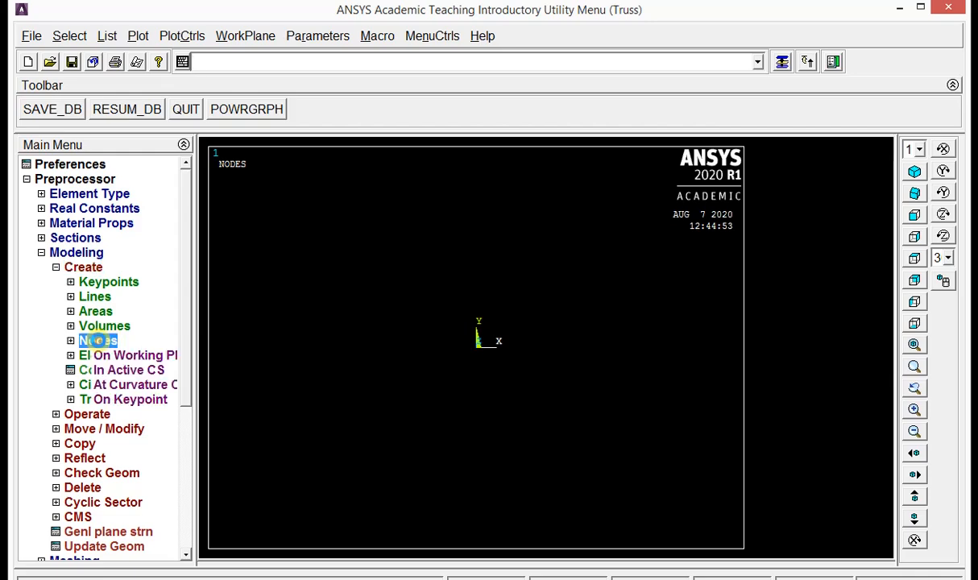
click(111, 372)
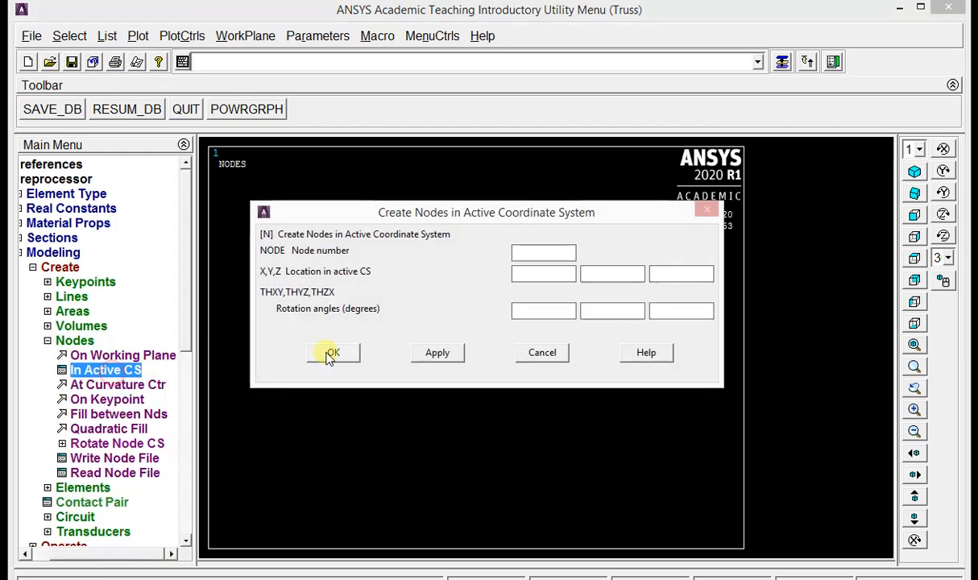
drag(632, 223, 639, 190)
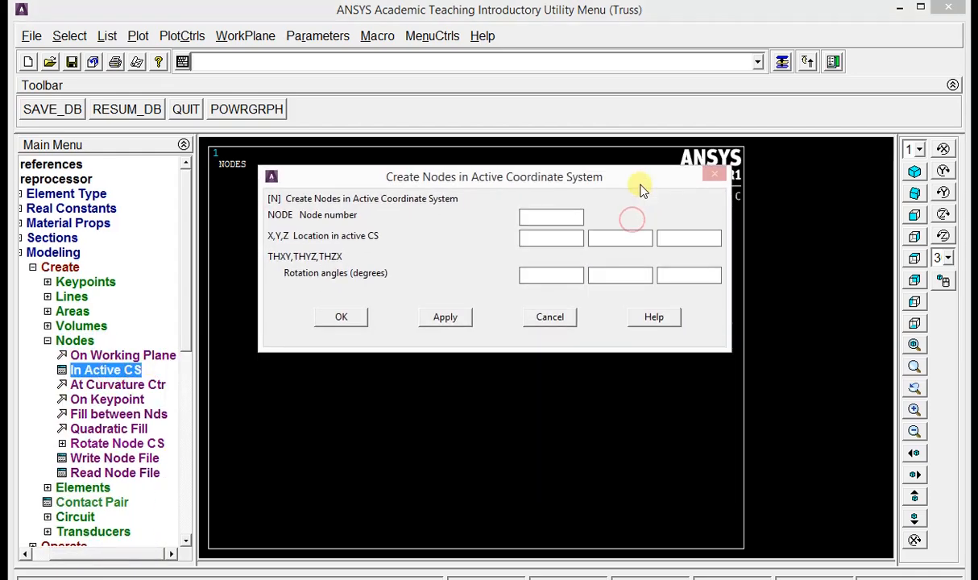
click(530, 219)
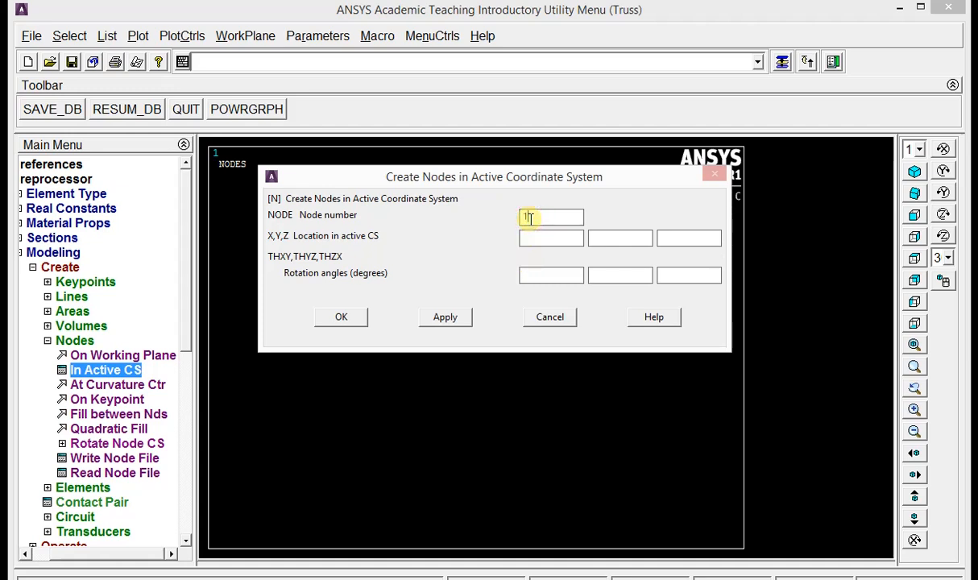
text(1)
click(531, 240)
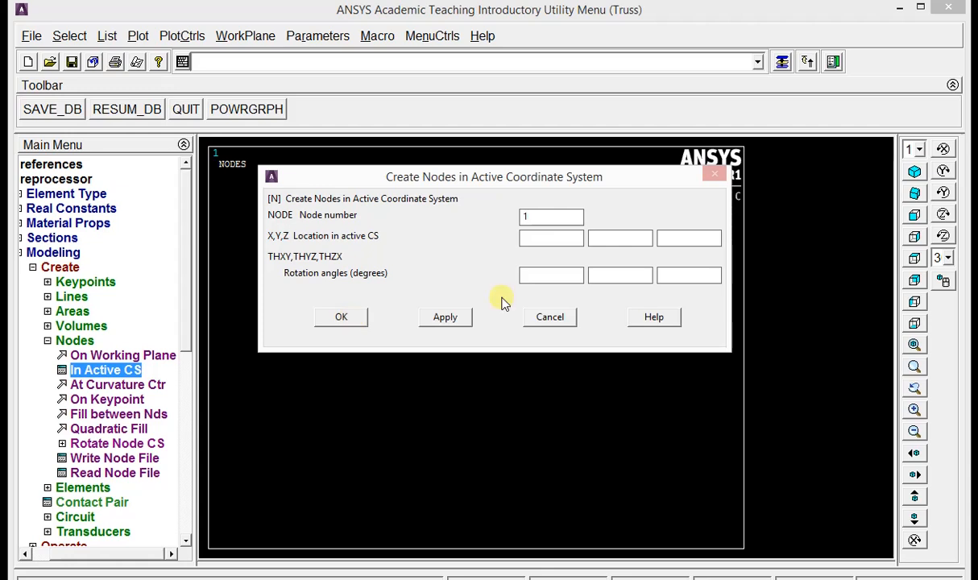
click(447, 316)
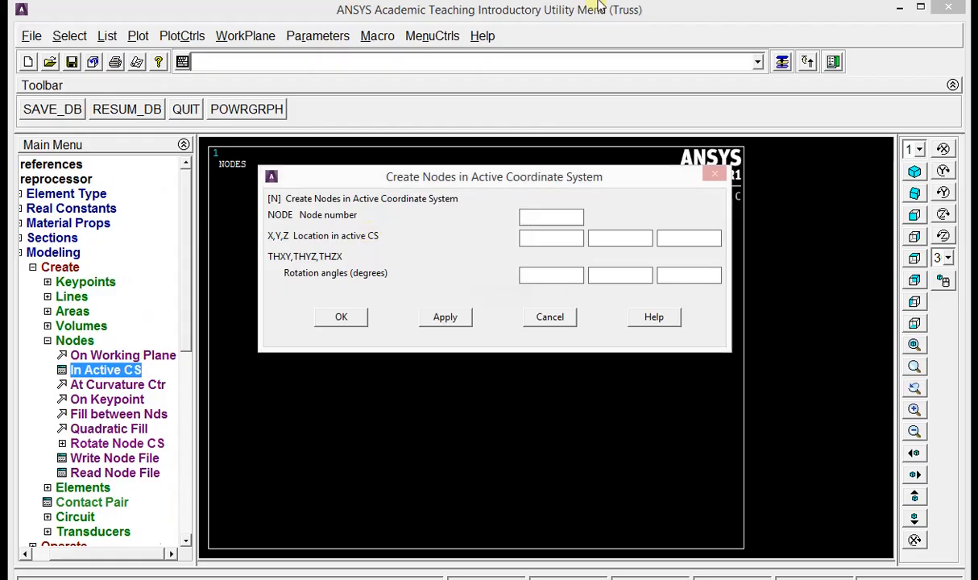
Create node 2 at X 800 in the active coordinate system and move the dialog clear of the nodes
text(2)
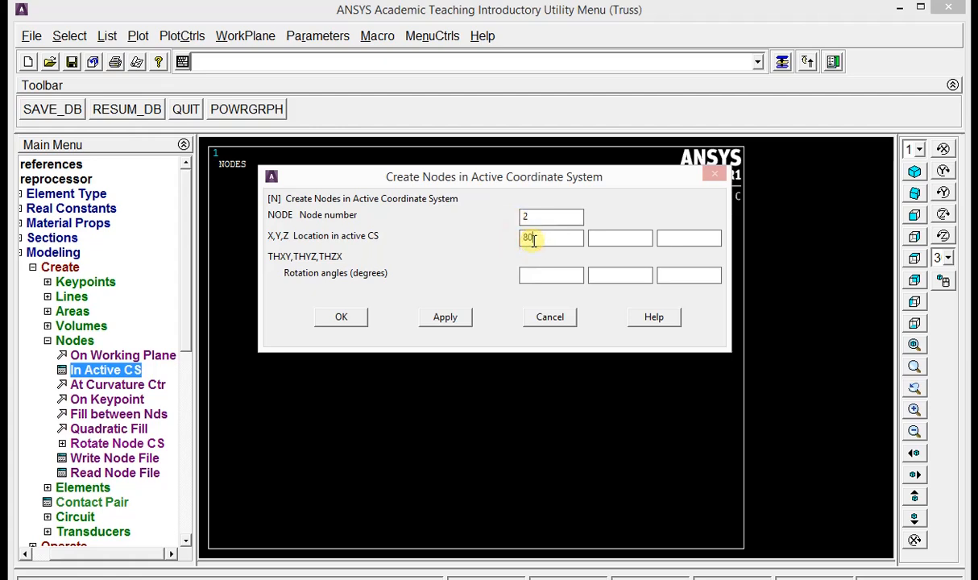
click(445, 317)
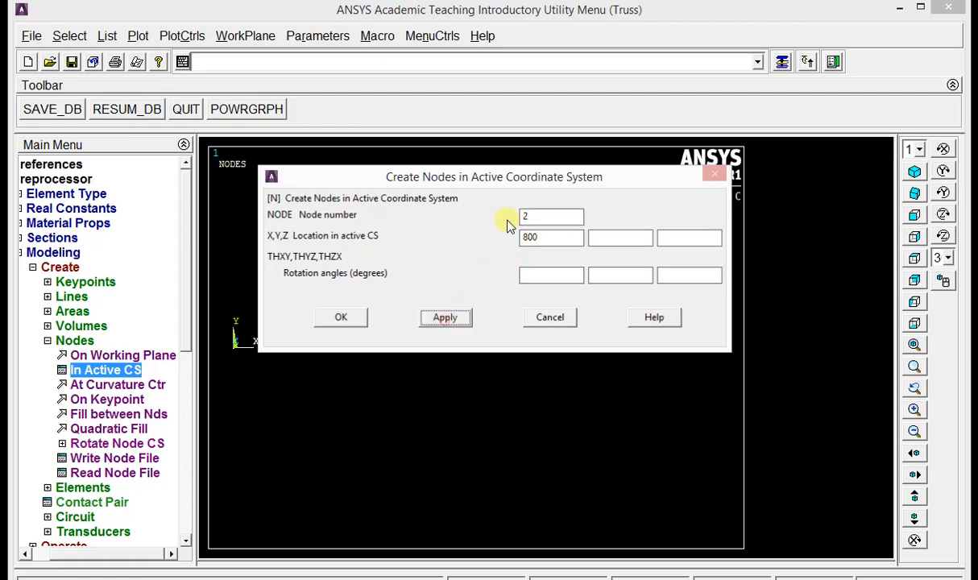
drag(522, 185, 514, 391)
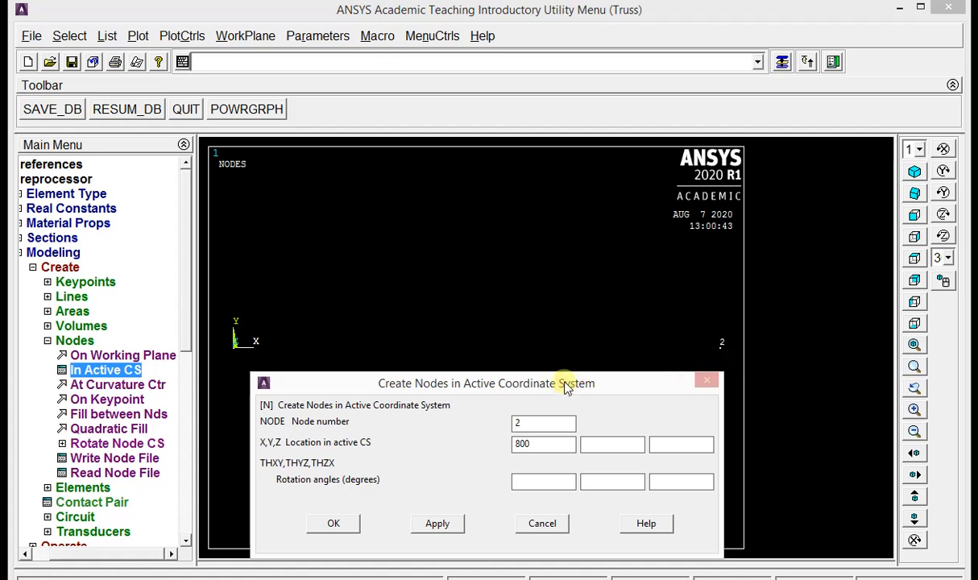
Create node 3 at X 800 and Y 600 in the active coordinate system and finish node creation
drag(567, 380, 611, 226)
drag(585, 267, 560, 265)
key(BackSpace)
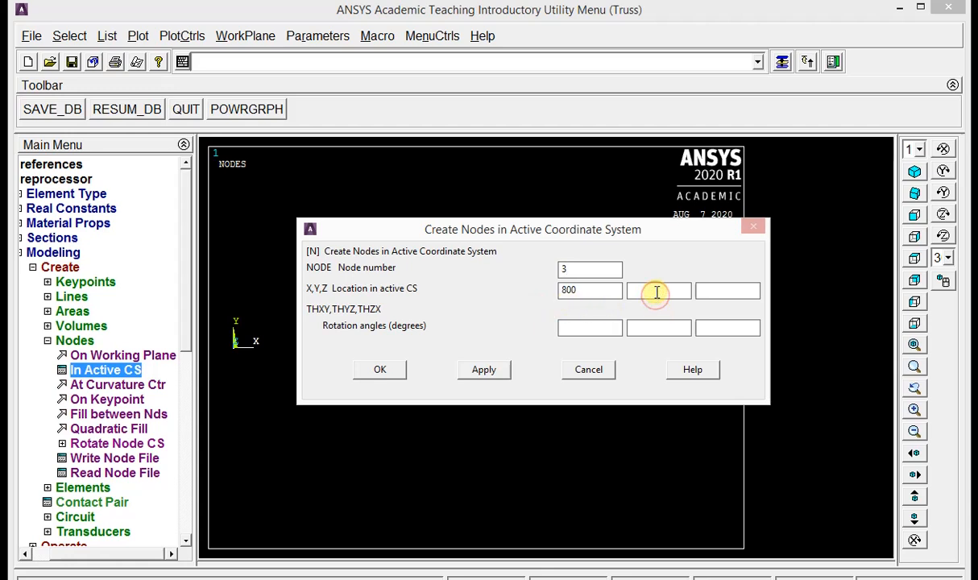
text(600)
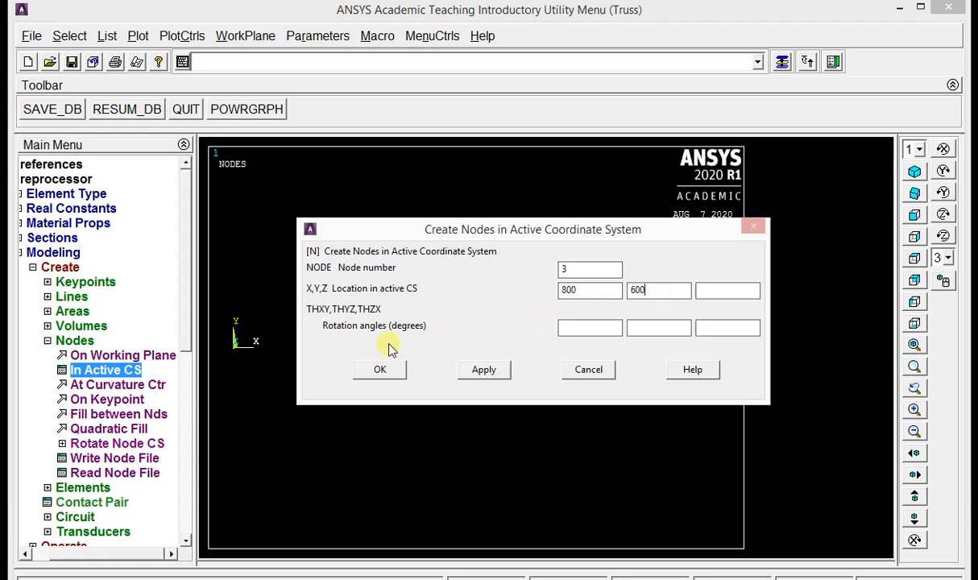
click(379, 370)
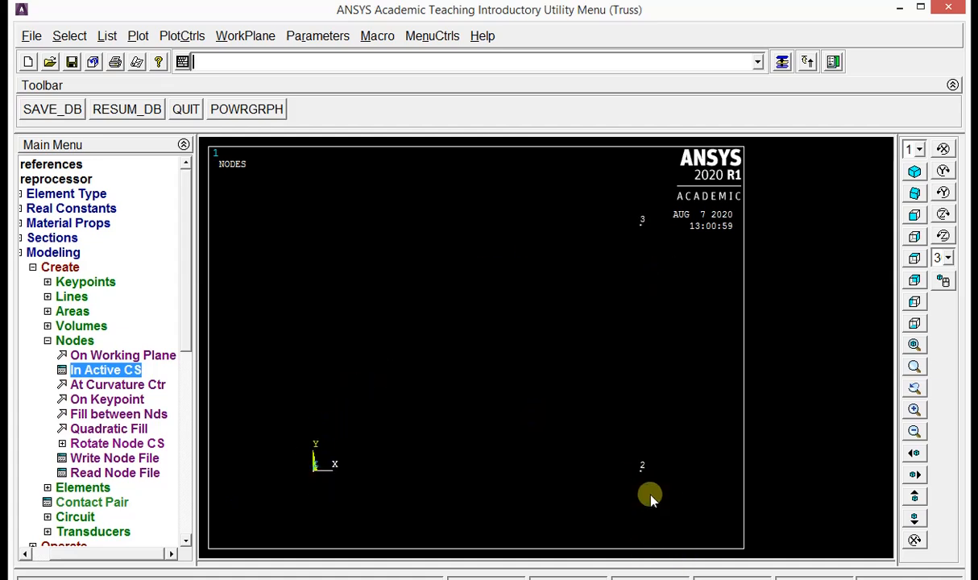
Create an auto-numbered element through nodes 1 and 2, keeping the node-picking dialog clear of the model
click(34, 268)
click(55, 269)
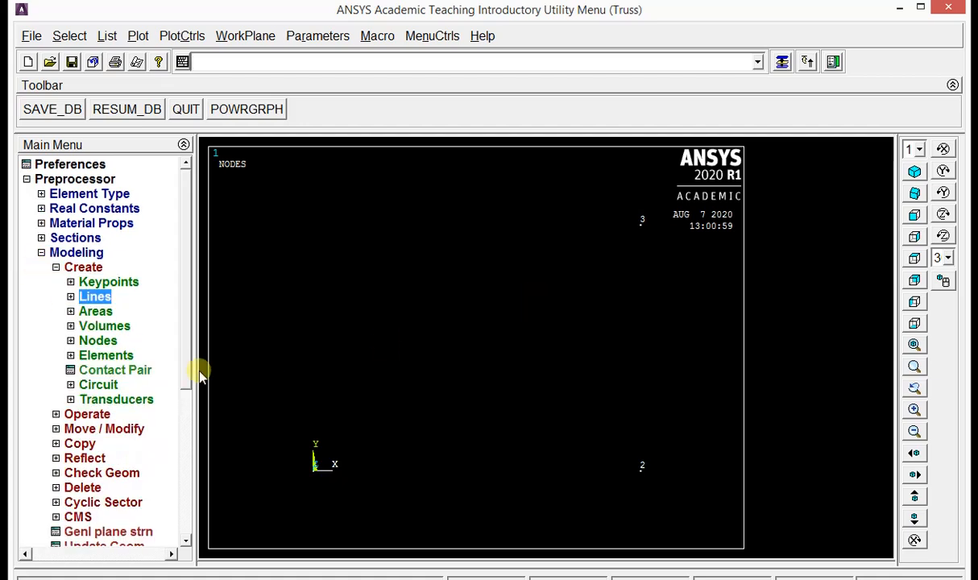
click(106, 359)
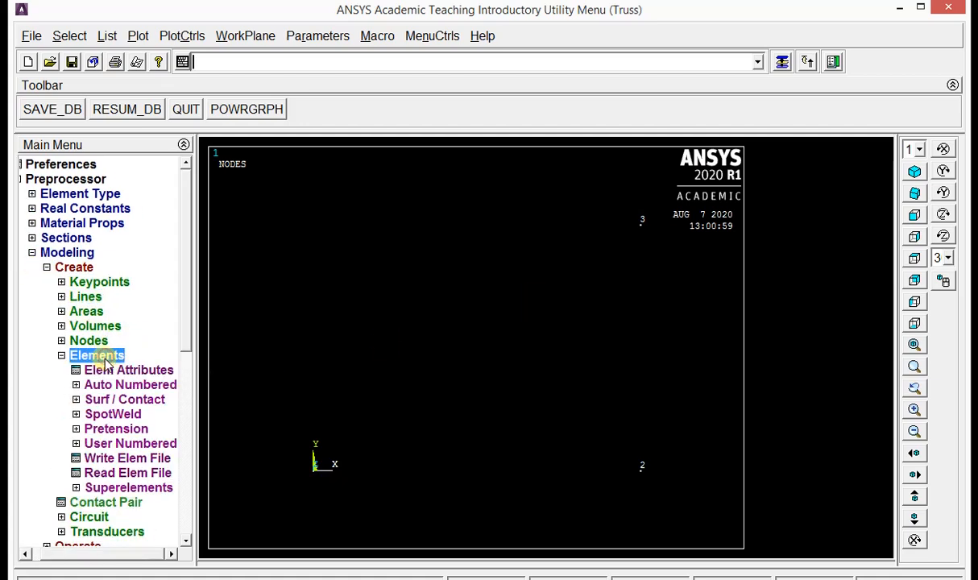
click(128, 386)
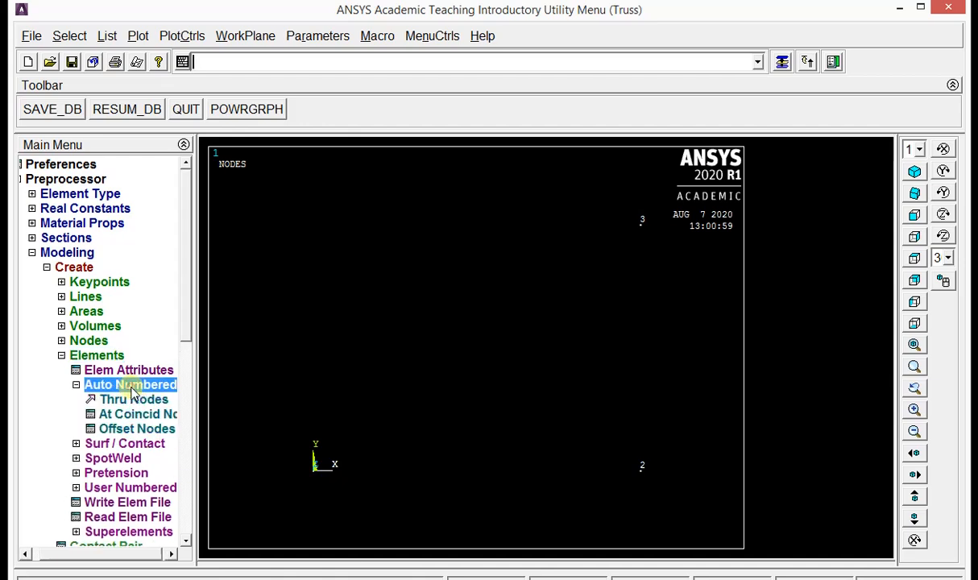
click(137, 401)
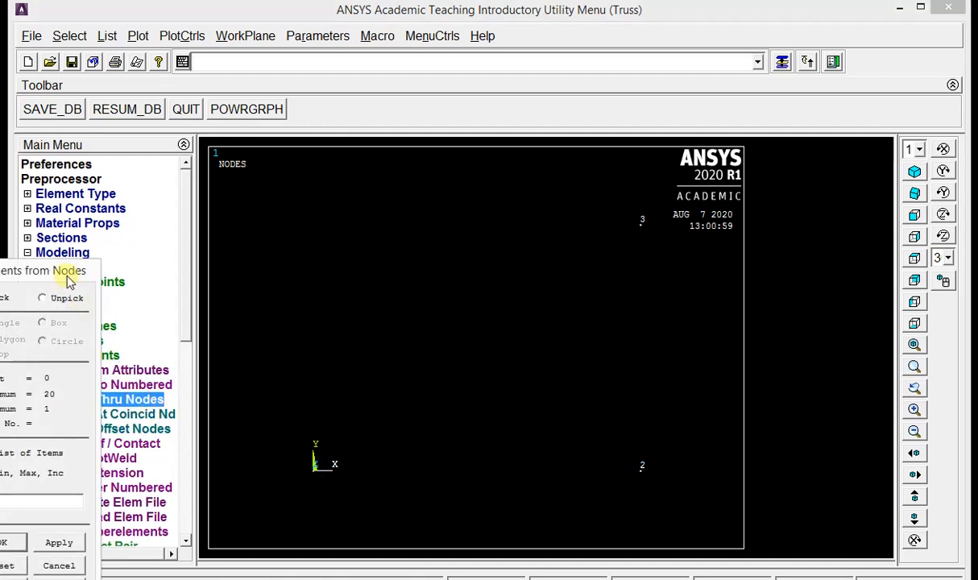
drag(65, 274, 143, 180)
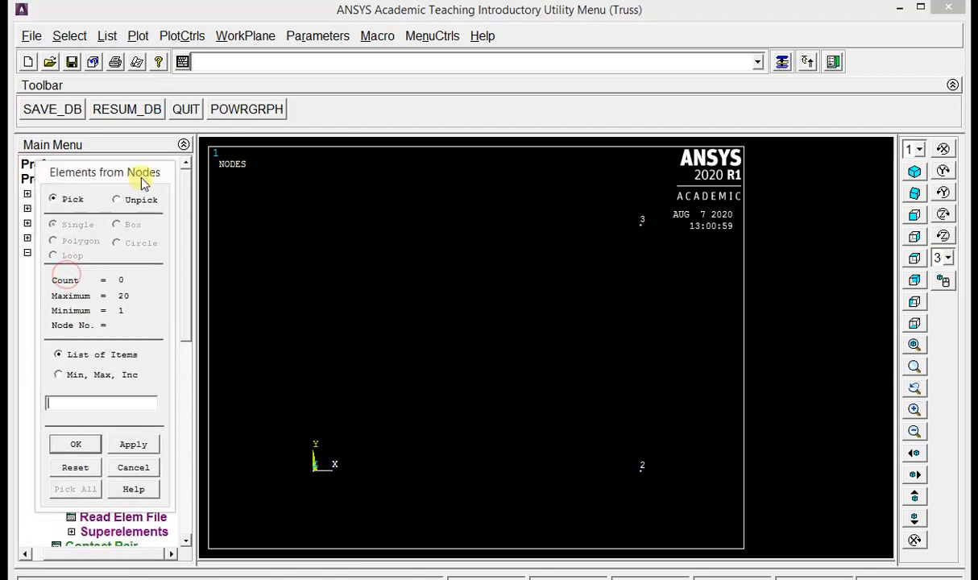
click(316, 478)
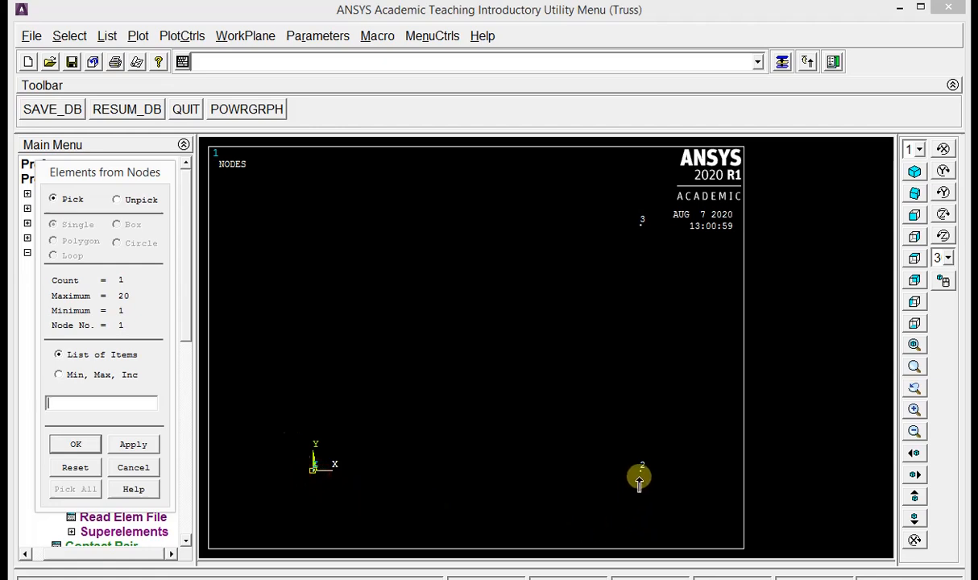
click(133, 444)
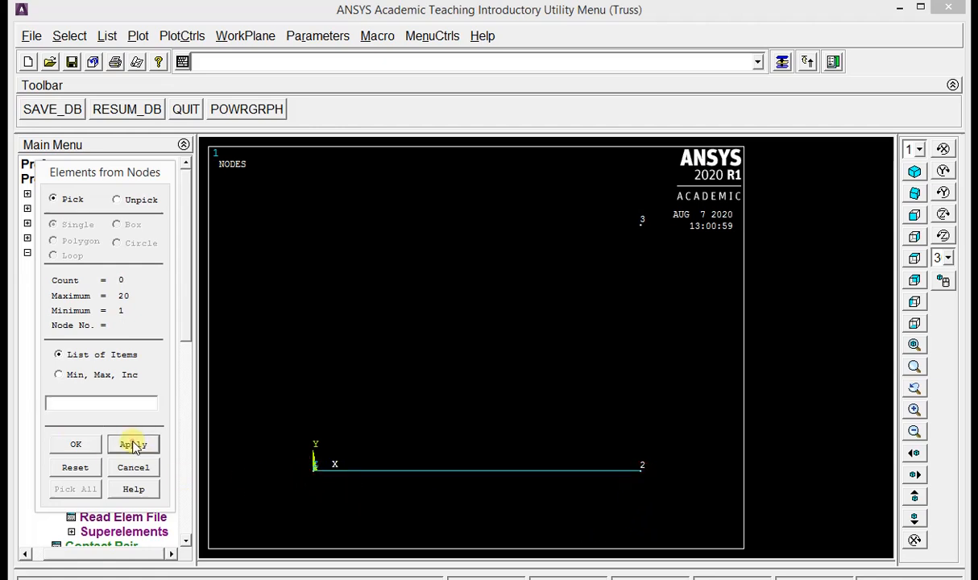
Create elements through nodes 2 and 3 and through nodes 1 and 3 to close the triangular truss
click(635, 475)
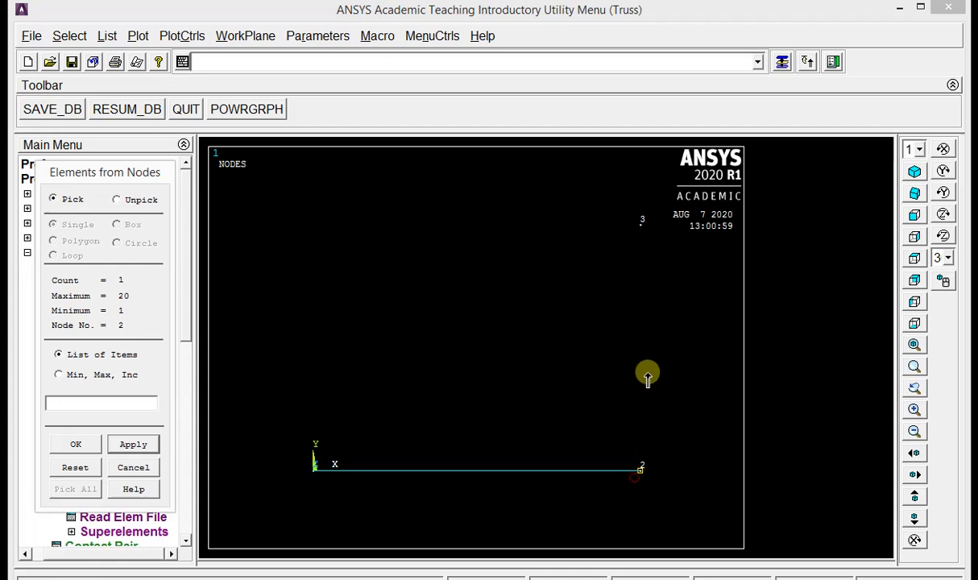
click(133, 443)
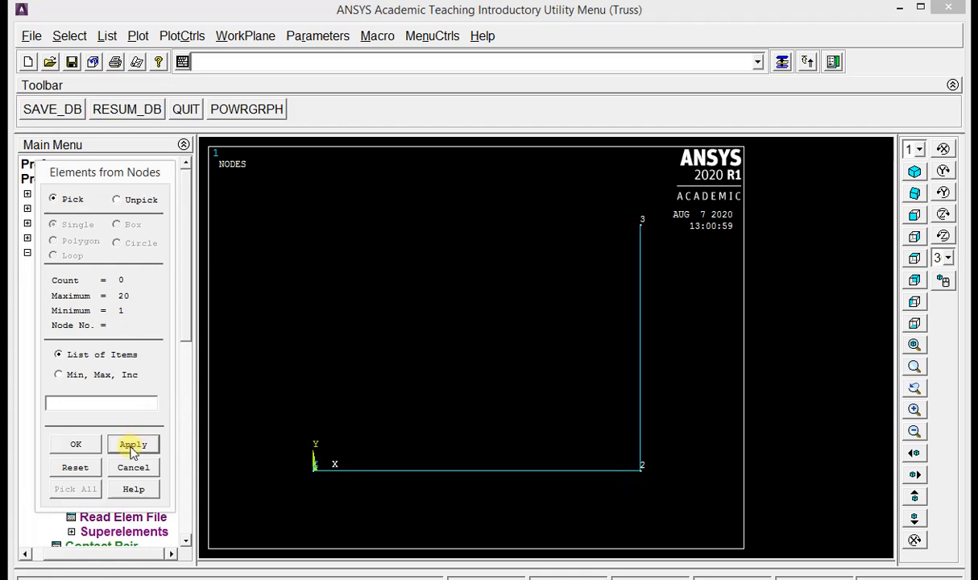
click(302, 476)
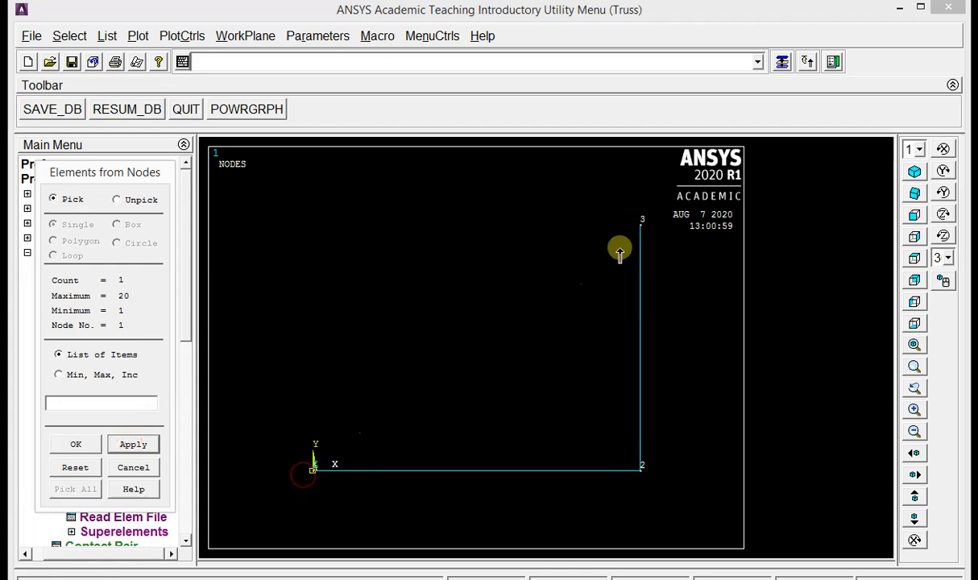
click(632, 226)
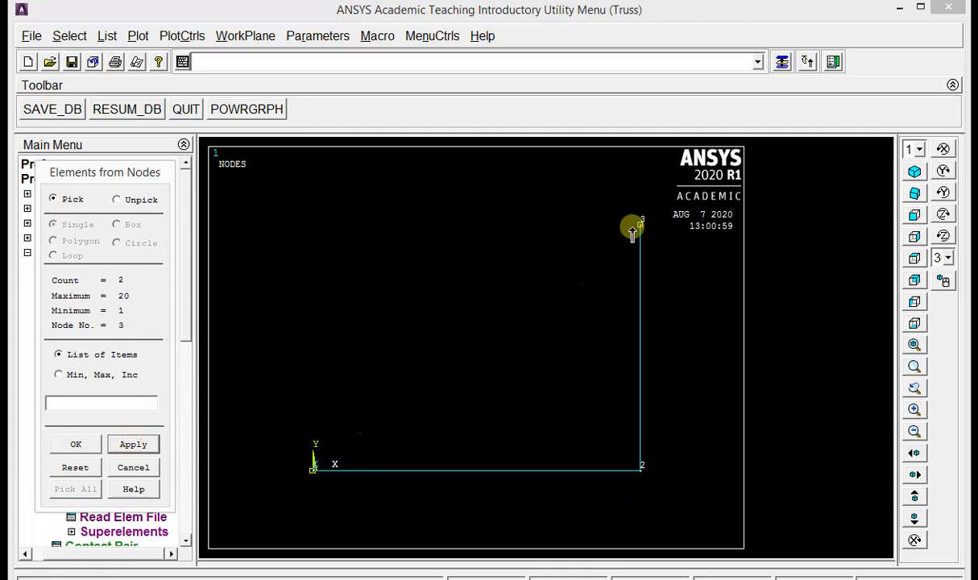
click(76, 444)
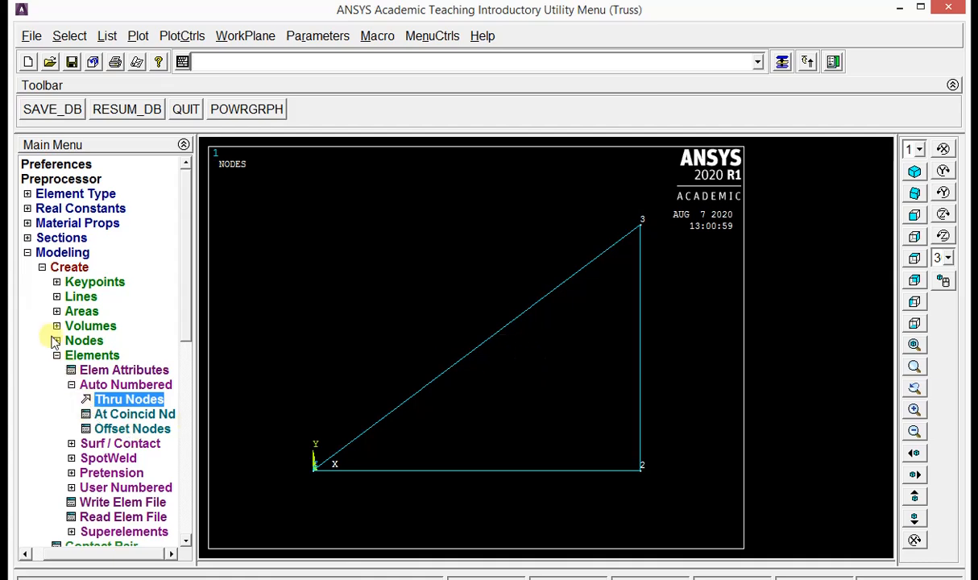
Apply a structural displacement constraint on node 1 for All DOF, leaving the displacement value blank
click(40, 254)
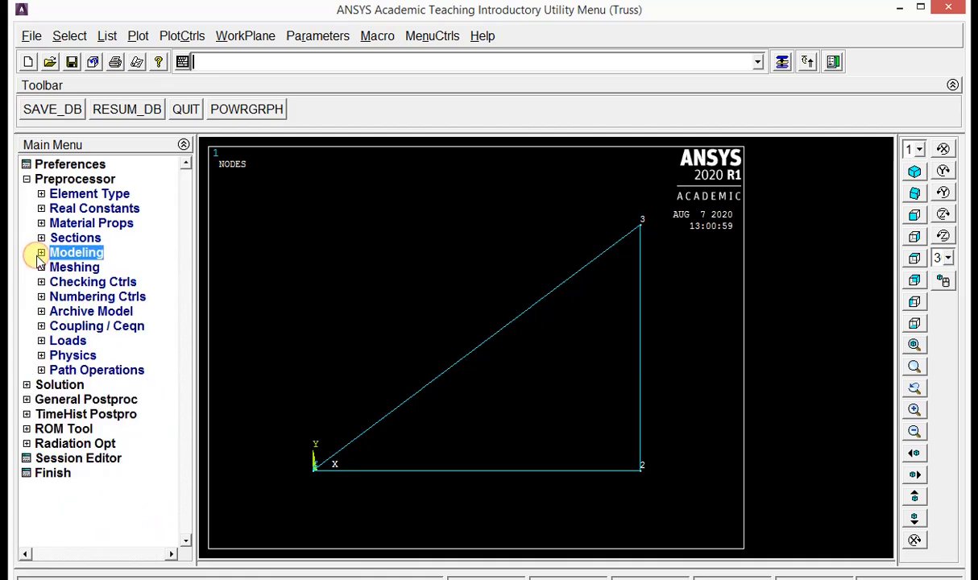
click(71, 342)
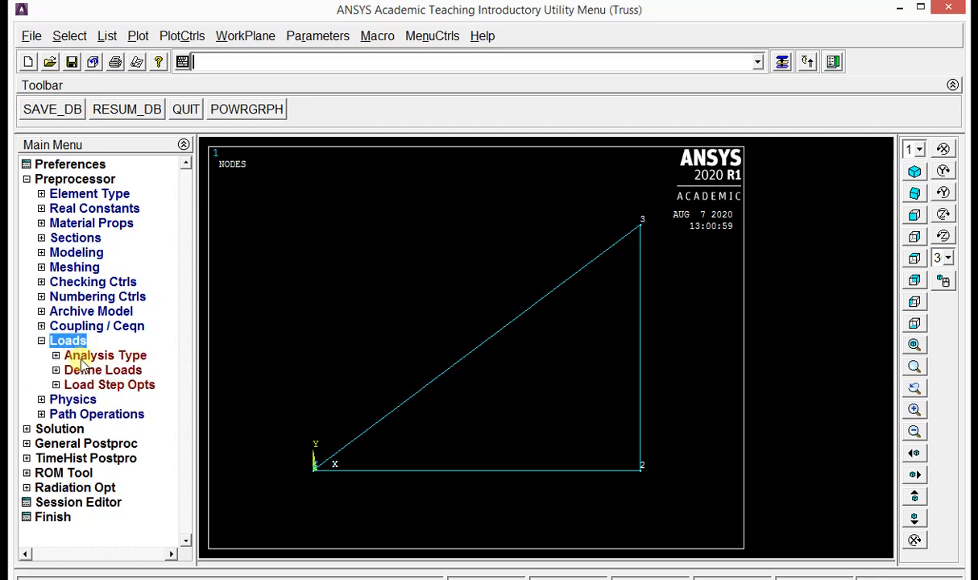
click(89, 371)
click(90, 398)
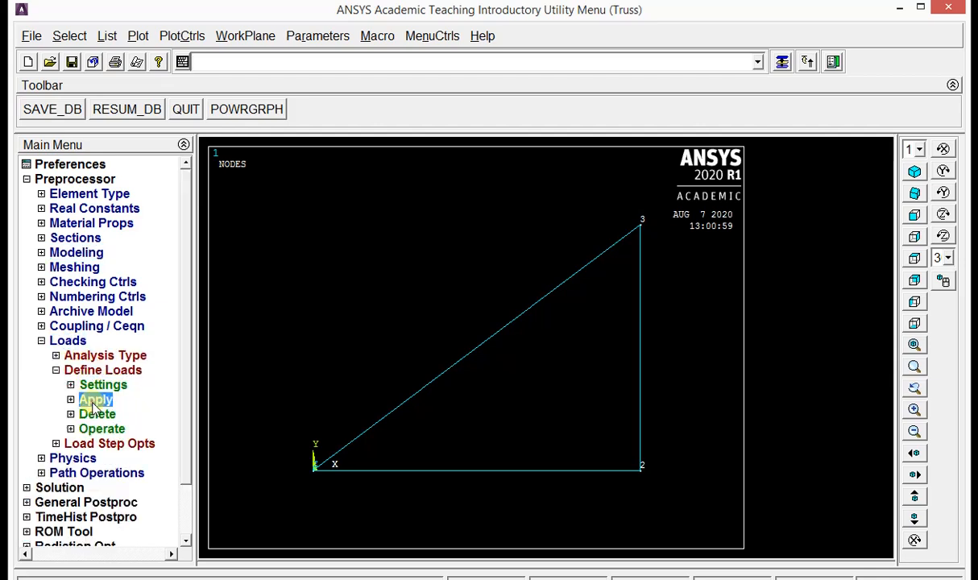
click(106, 415)
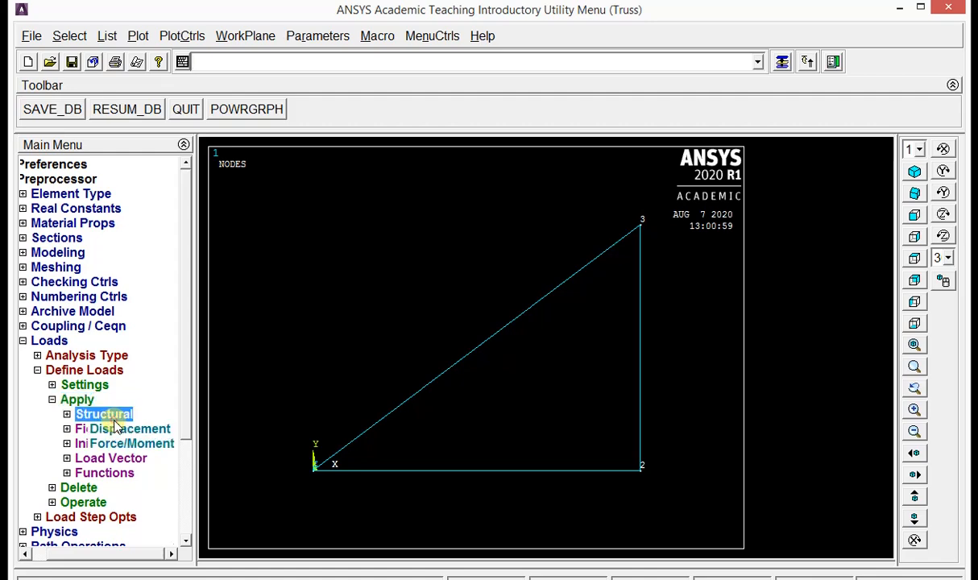
click(115, 431)
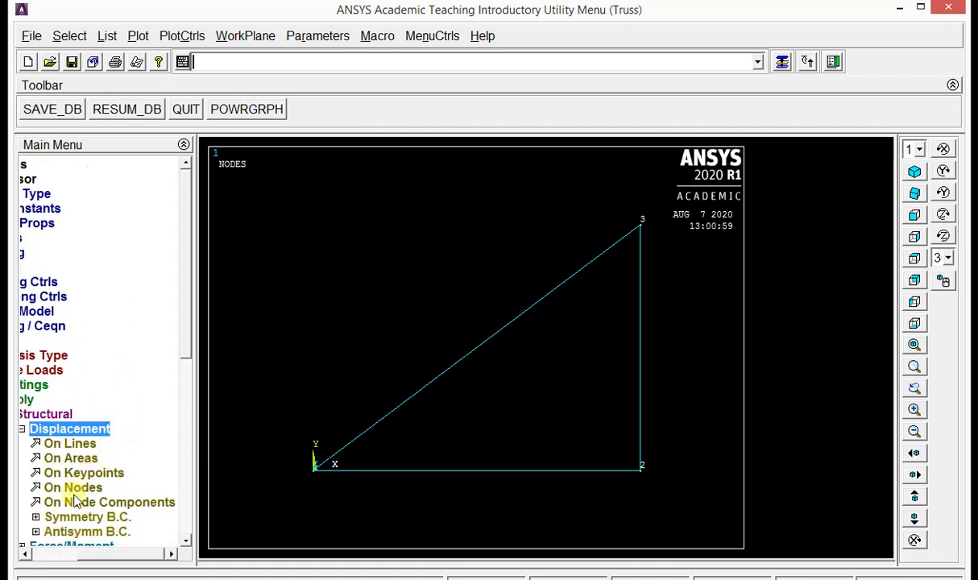
click(84, 493)
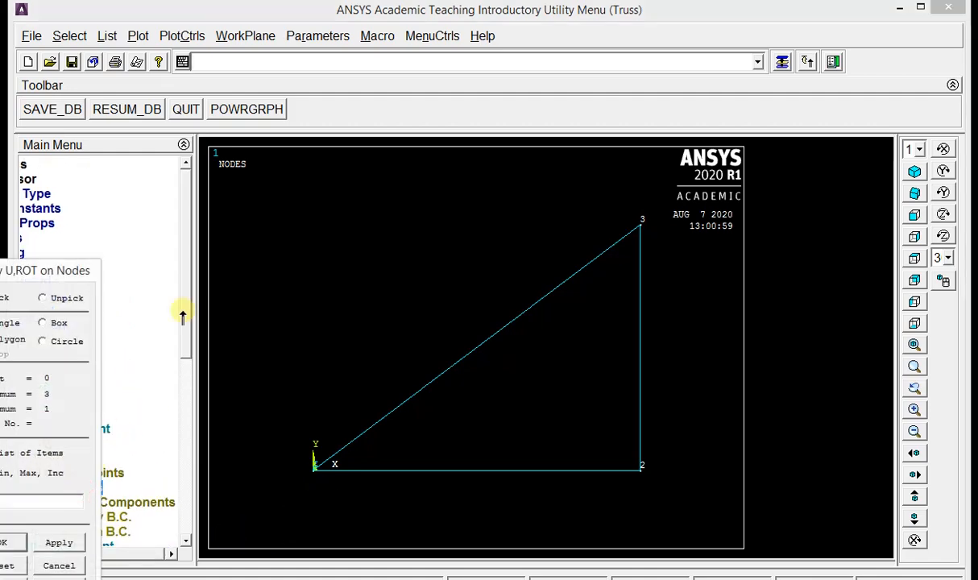
drag(87, 274, 166, 193)
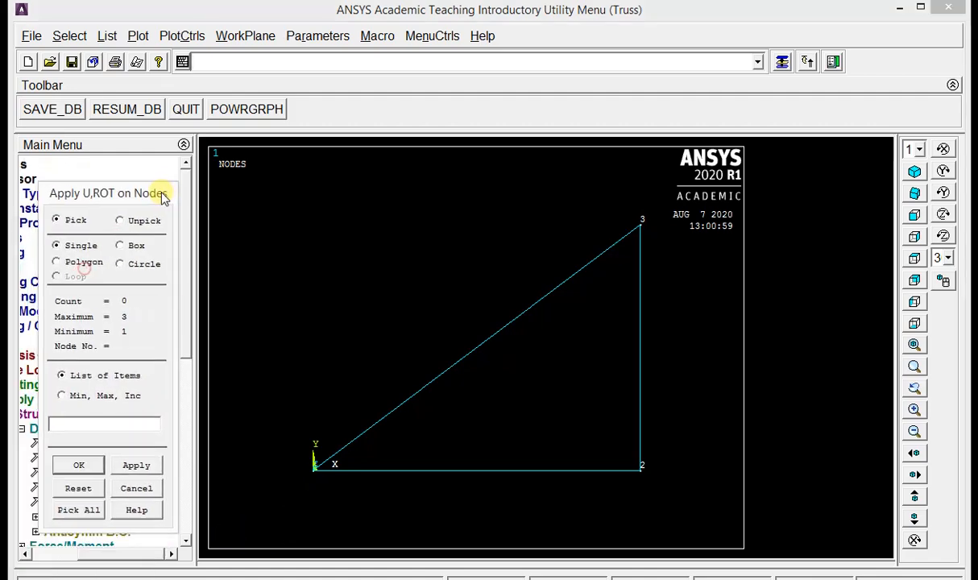
click(316, 473)
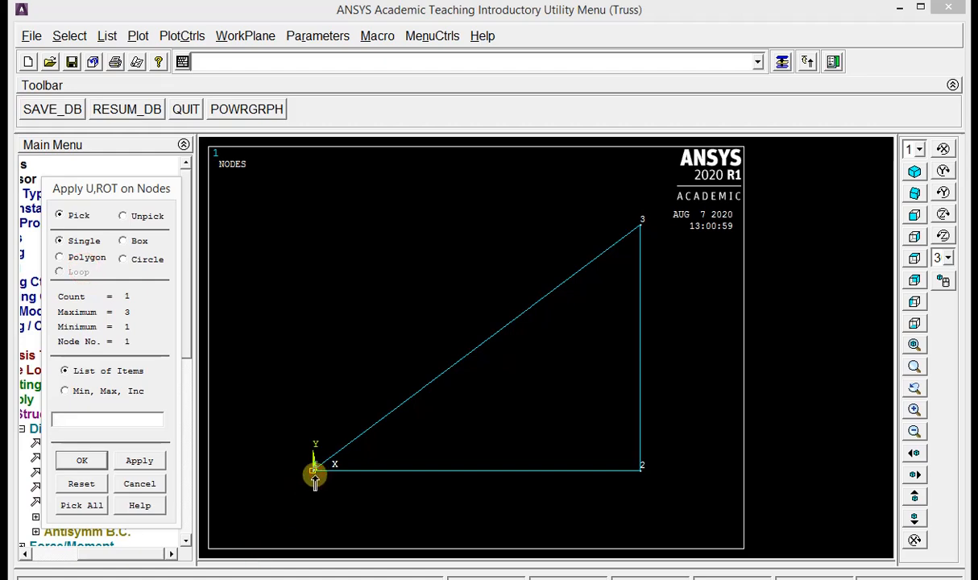
click(145, 461)
click(590, 226)
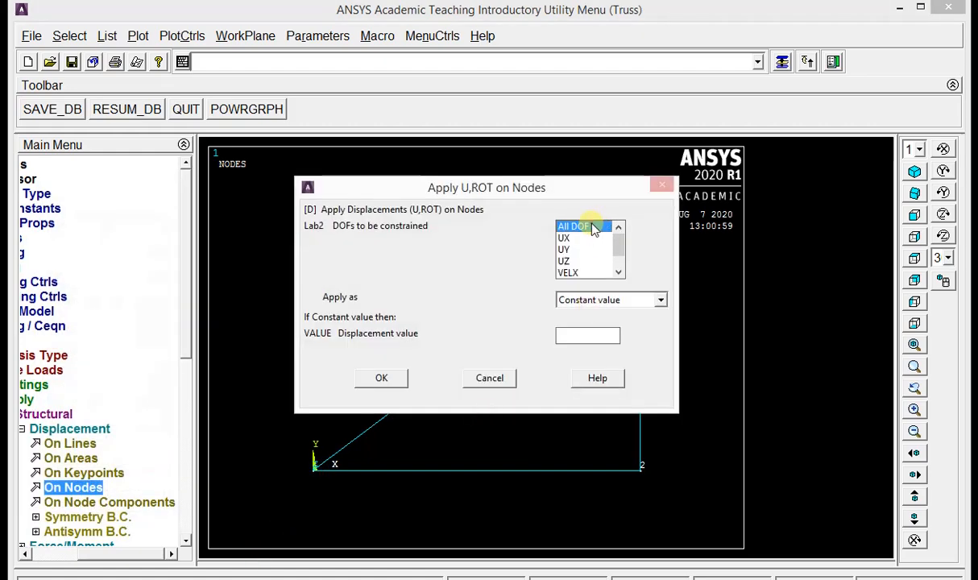
click(377, 378)
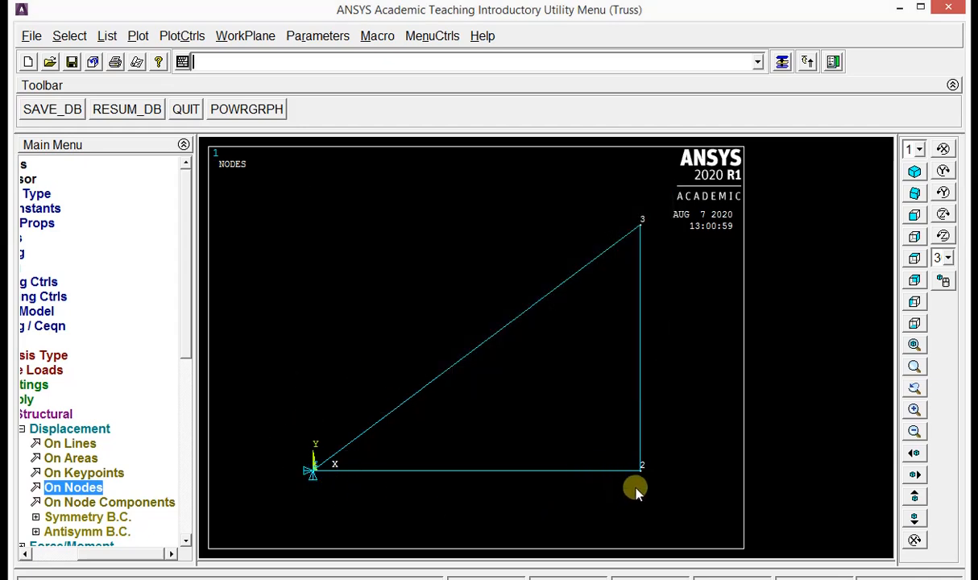
Apply a displacement constraint on node 2 for UY only, deselecting All DOF and leaving the displacement value blank
click(89, 487)
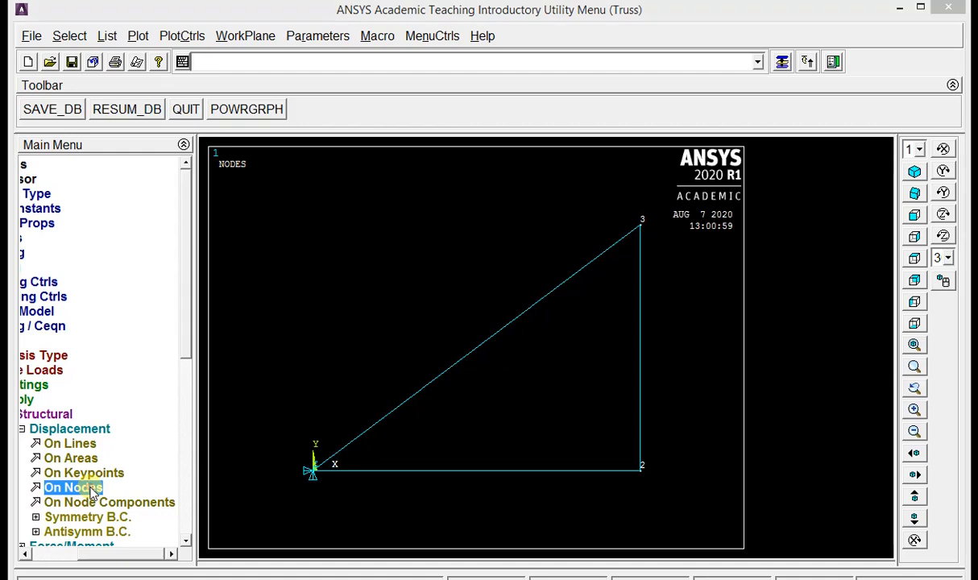
click(644, 472)
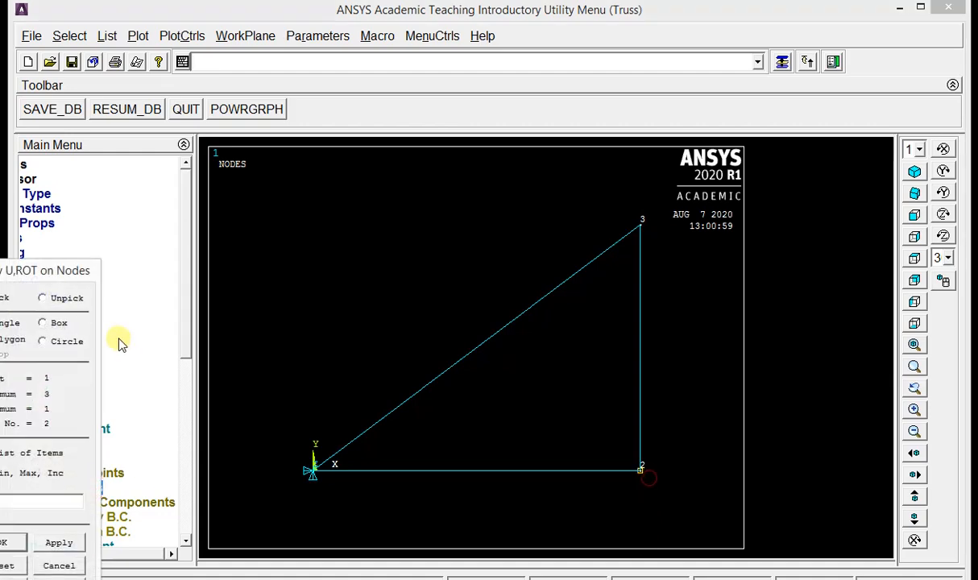
drag(83, 269, 203, 152)
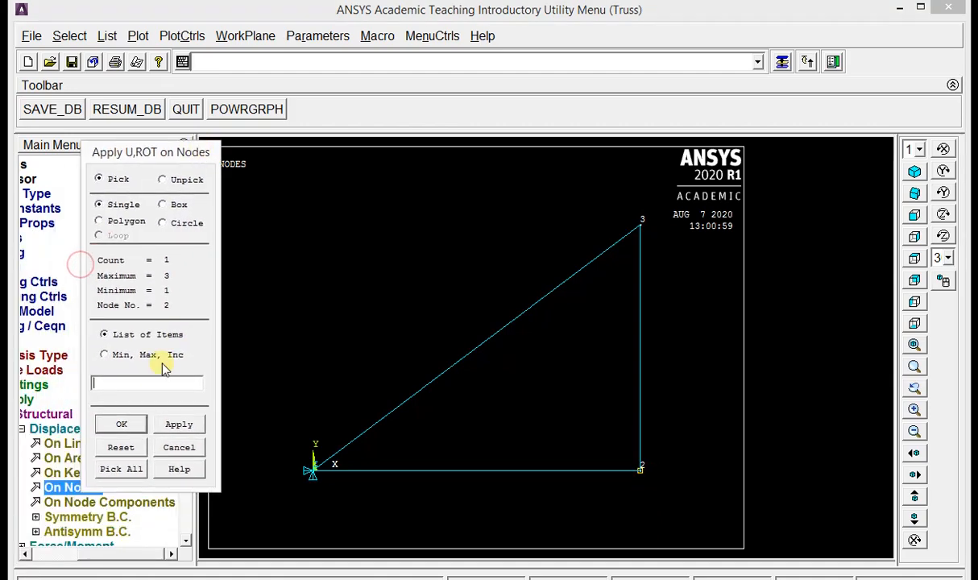
click(122, 425)
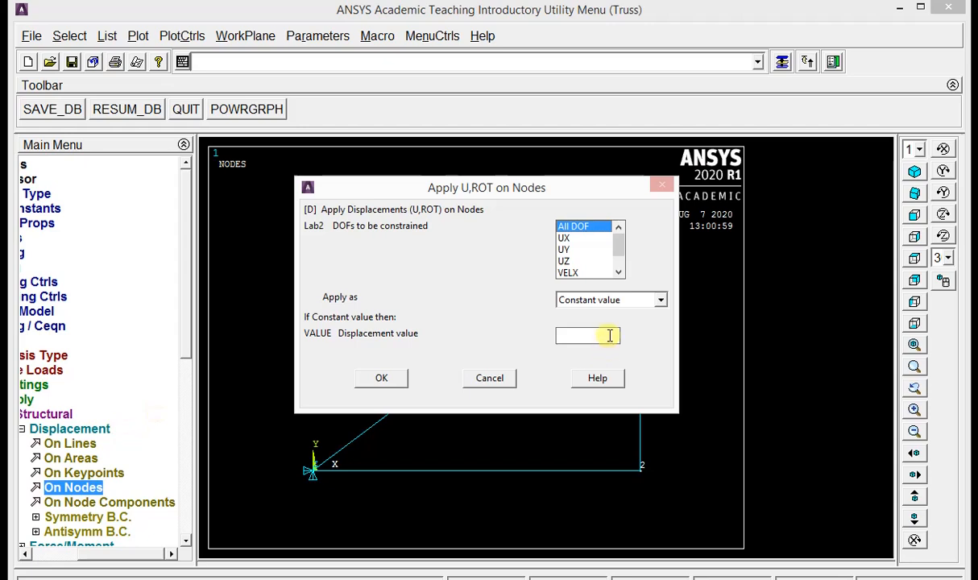
click(567, 250)
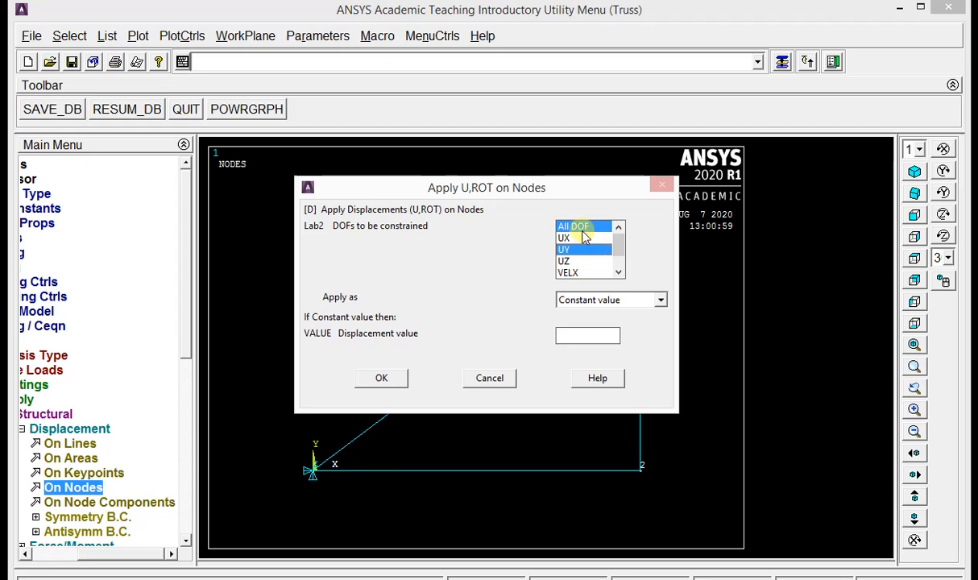
click(576, 226)
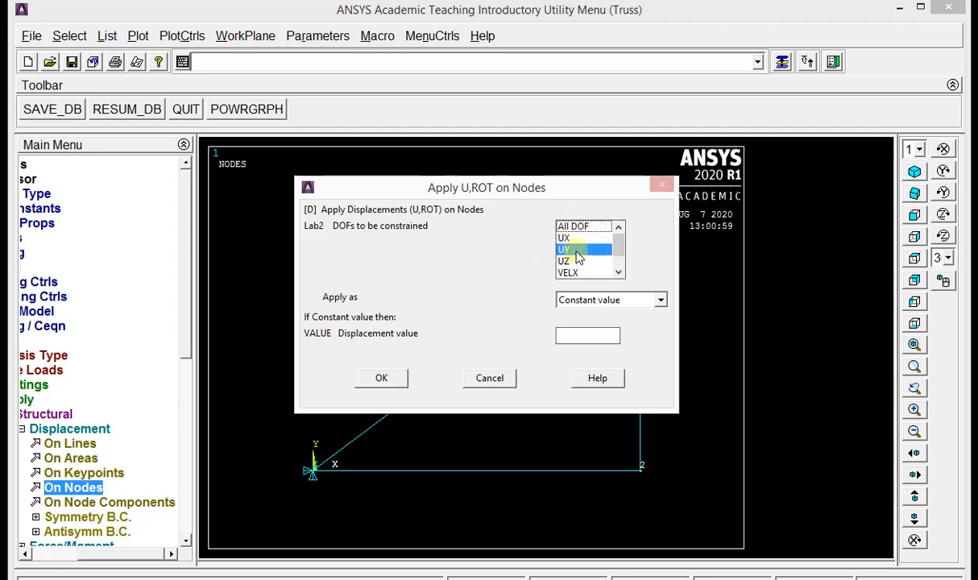
click(390, 379)
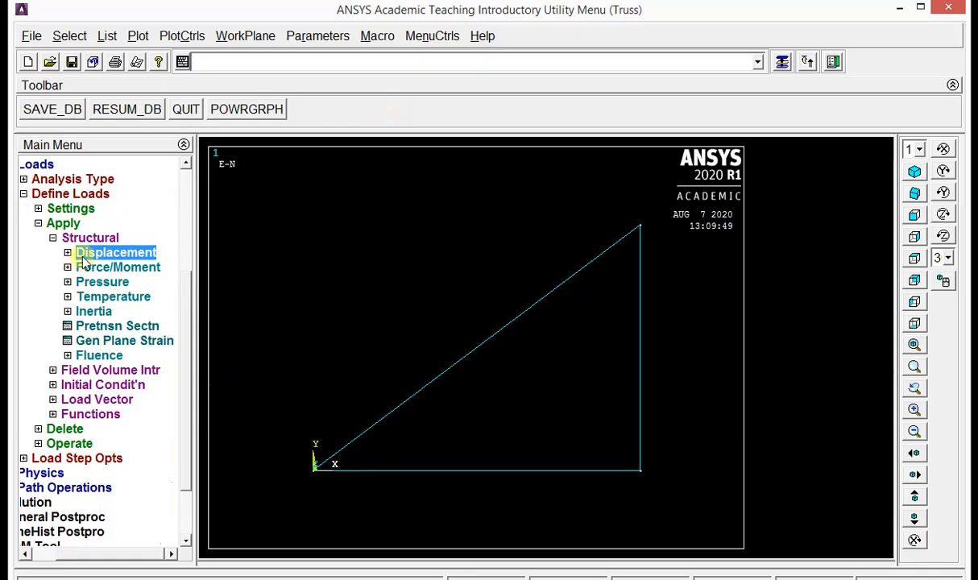
Apply a constant force of 30000 in the FX direction on node 2
click(95, 267)
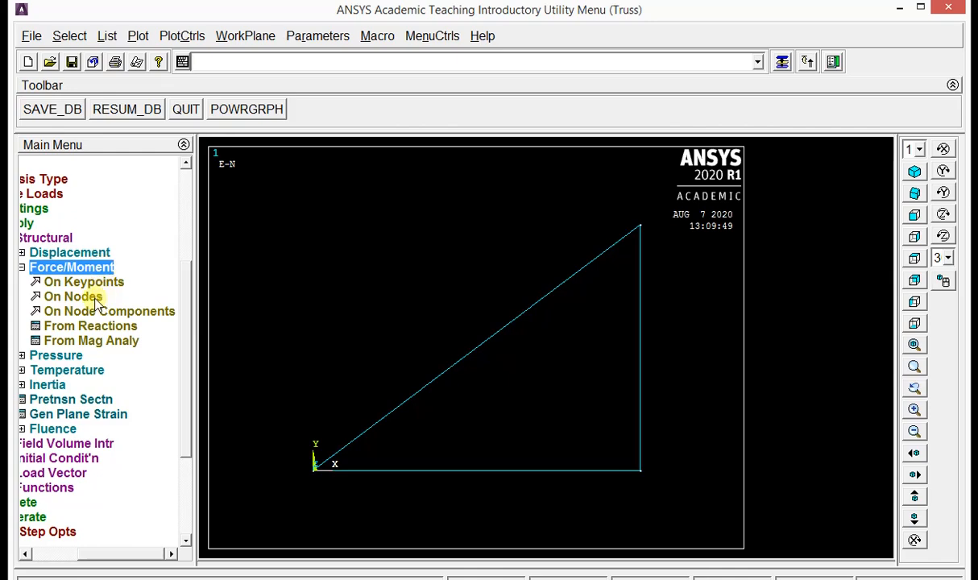
click(80, 298)
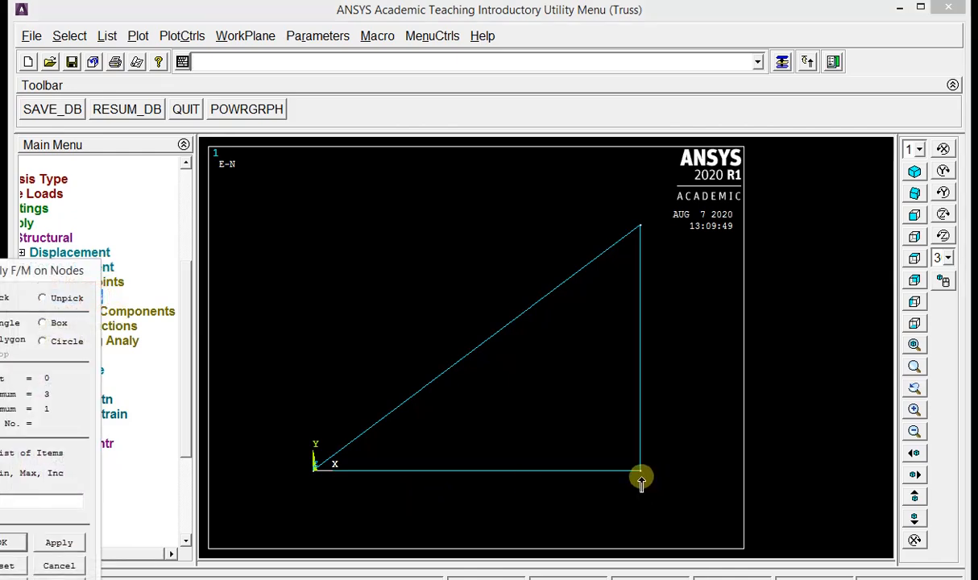
click(640, 471)
click(84, 272)
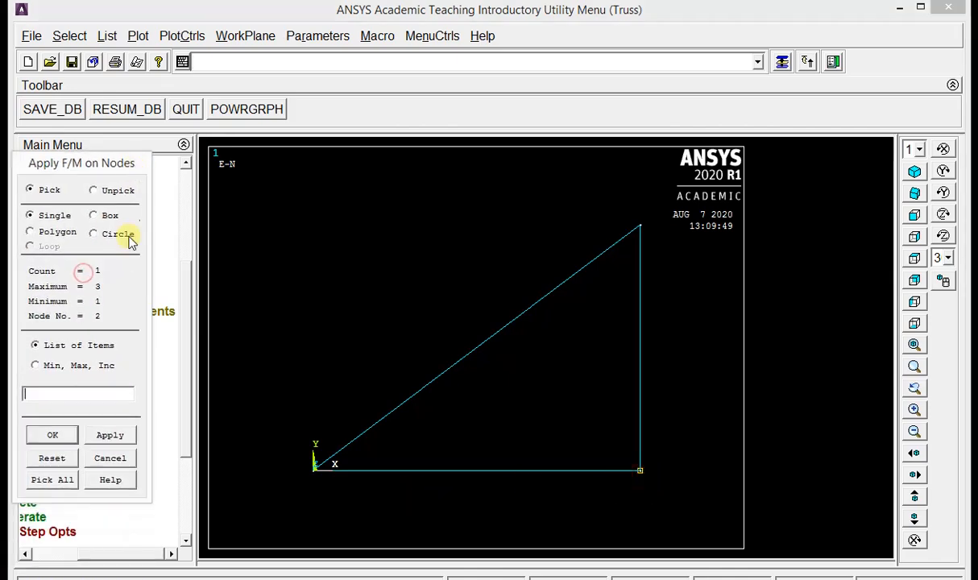
click(95, 441)
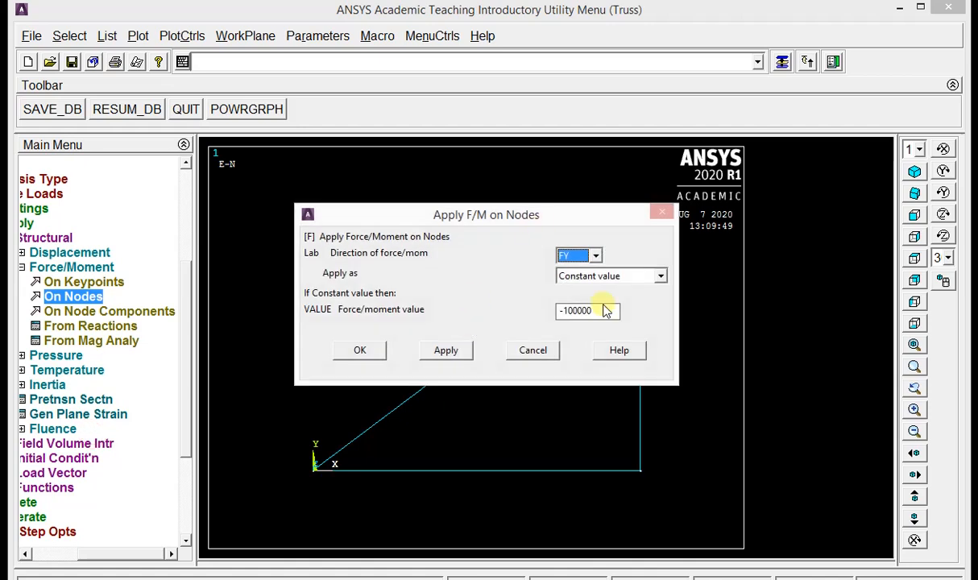
click(597, 257)
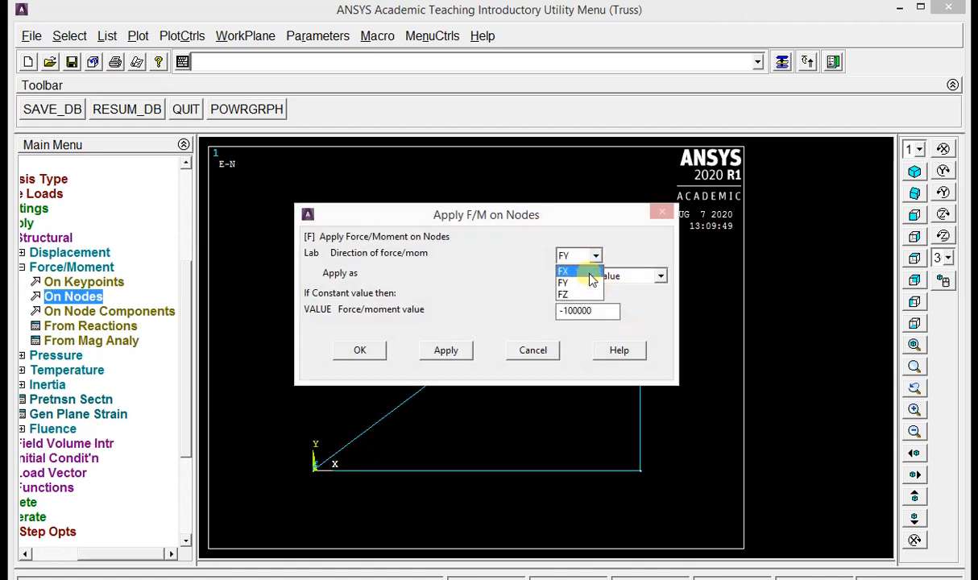
click(586, 272)
drag(604, 311, 527, 318)
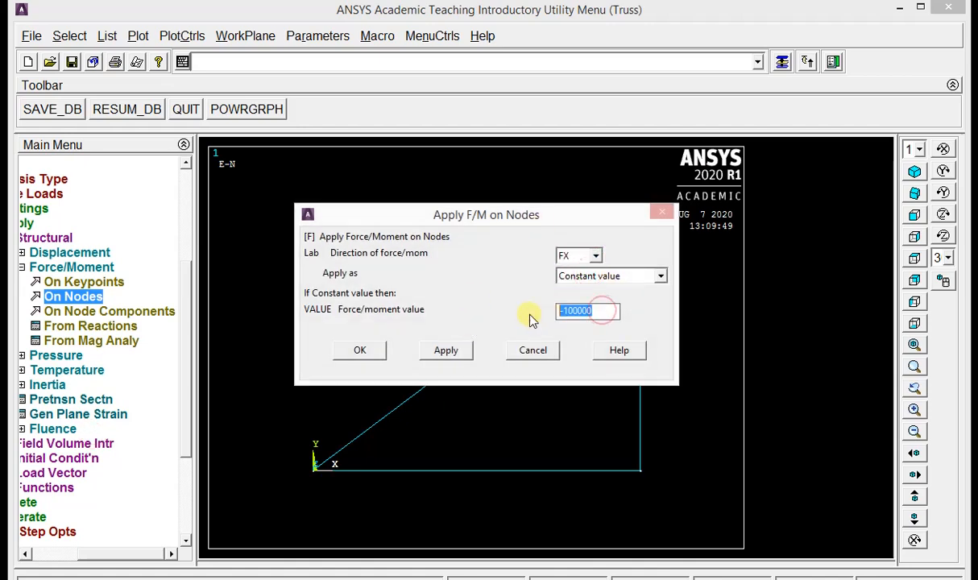
text(300)
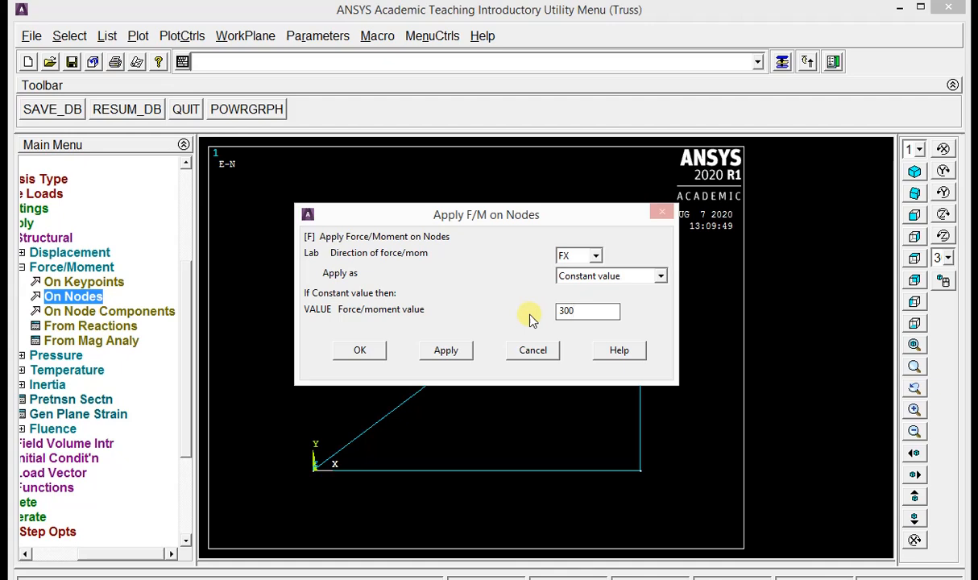
text(00)
click(444, 351)
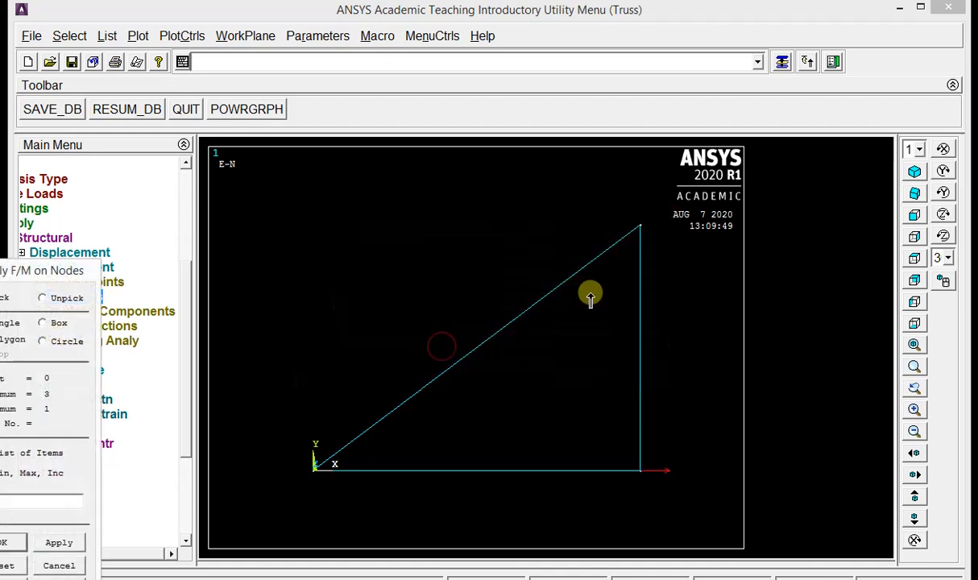
Apply a constant force of 20000 in the FX direction on node 3
click(639, 232)
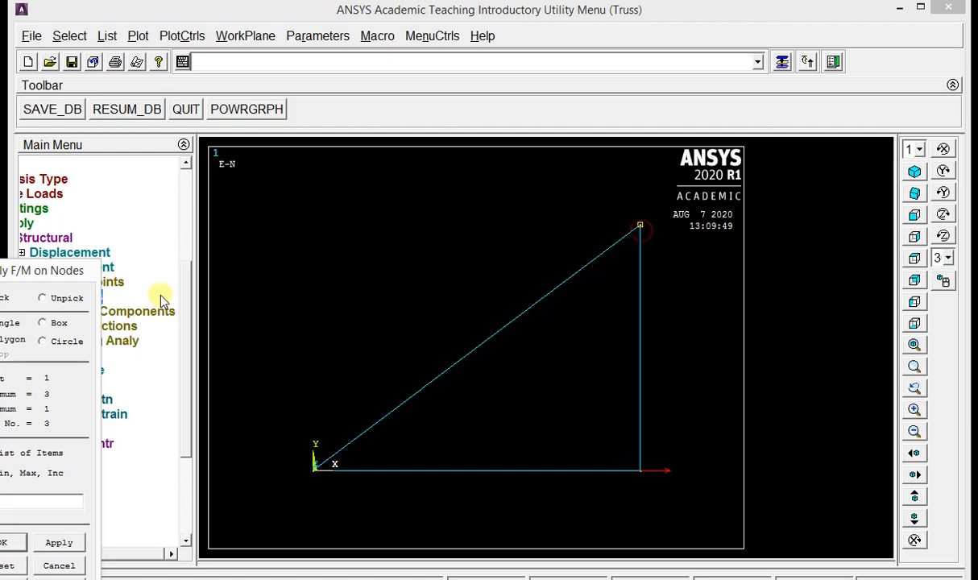
drag(89, 274, 171, 173)
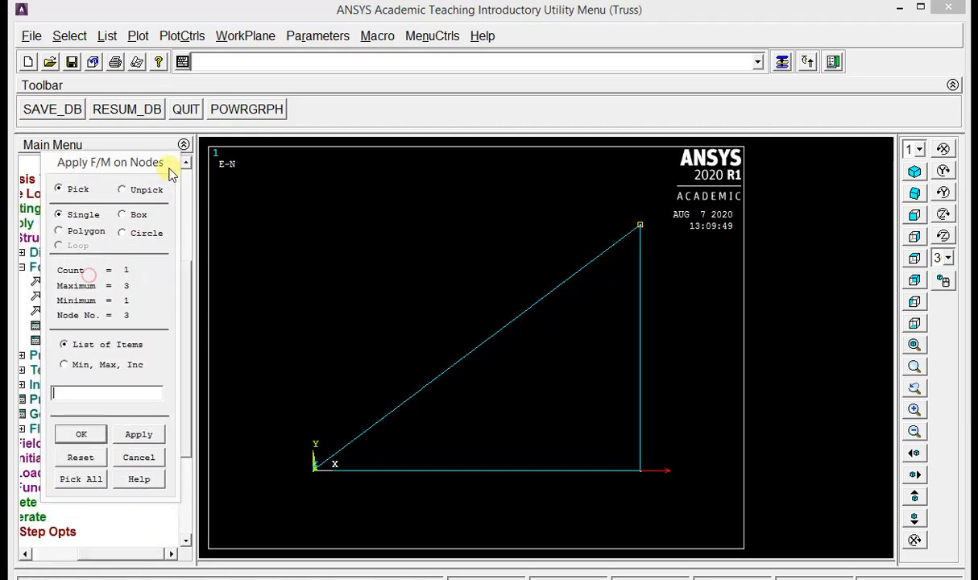
click(137, 434)
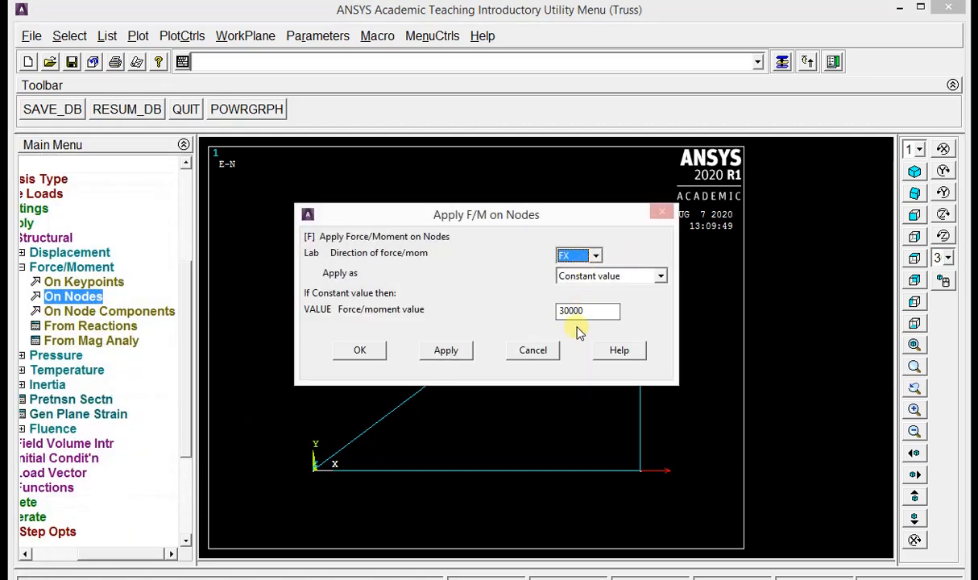
click(567, 312)
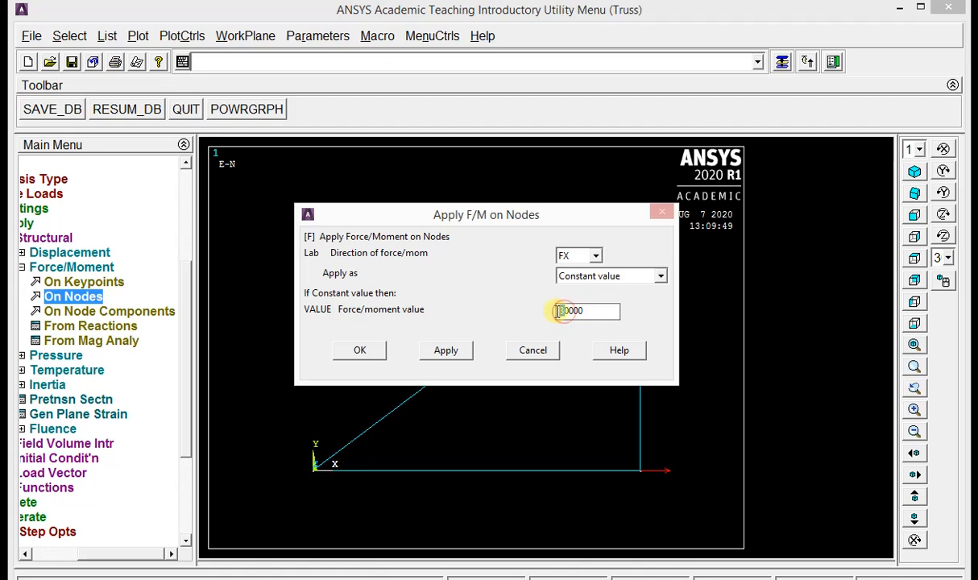
text(20000)
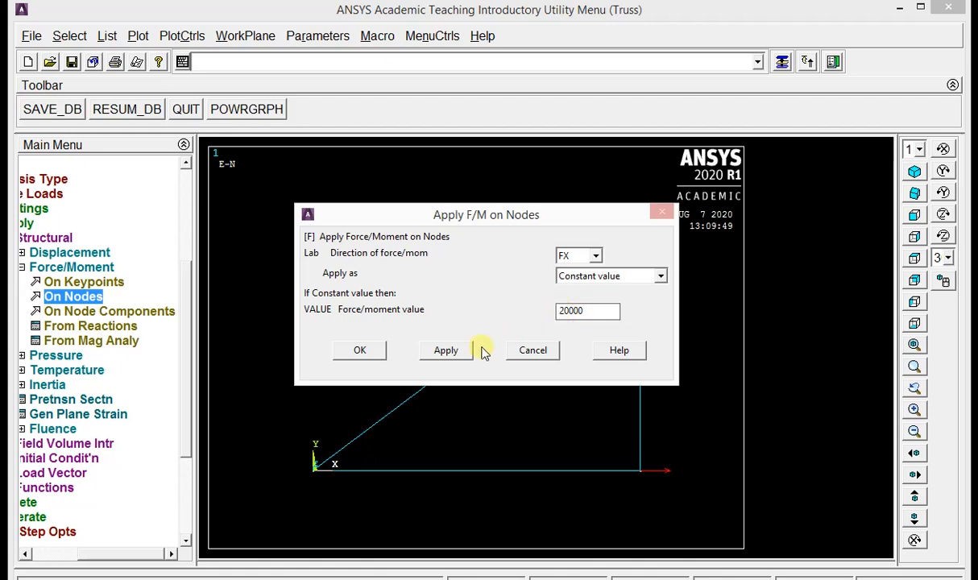
click(446, 350)
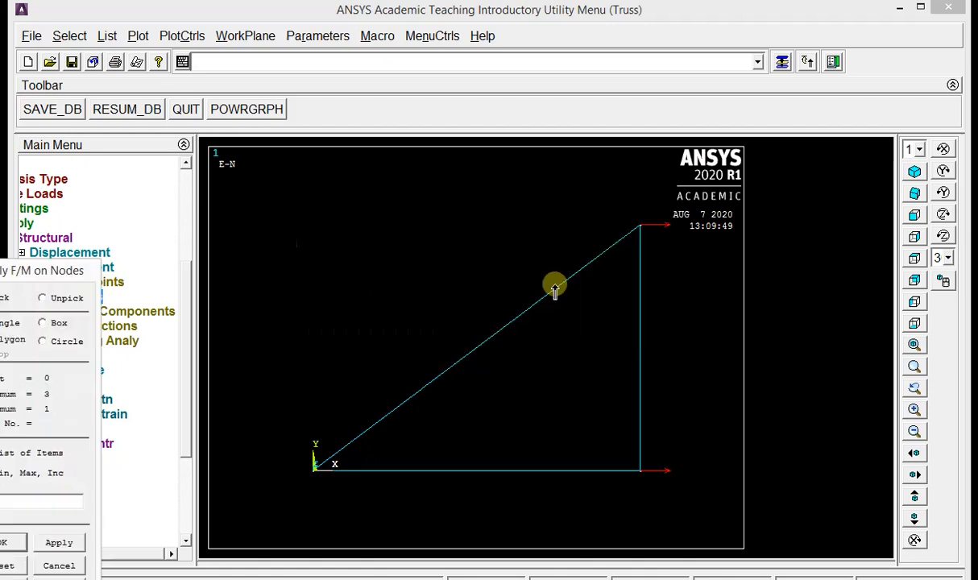
Apply a constant force of -100000 in the FY direction on node 3 and finish applying nodal forces
click(639, 227)
drag(68, 276, 160, 169)
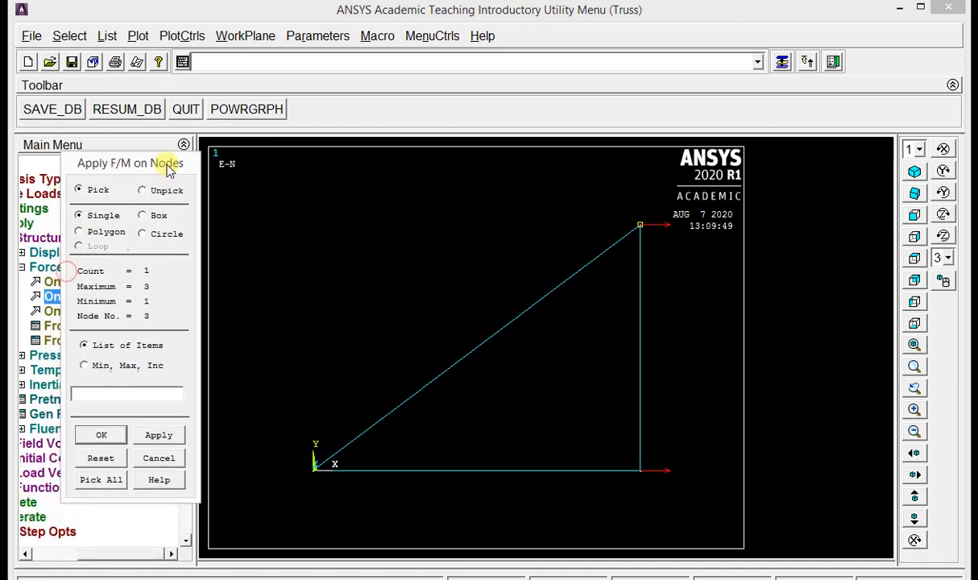
click(101, 436)
click(598, 256)
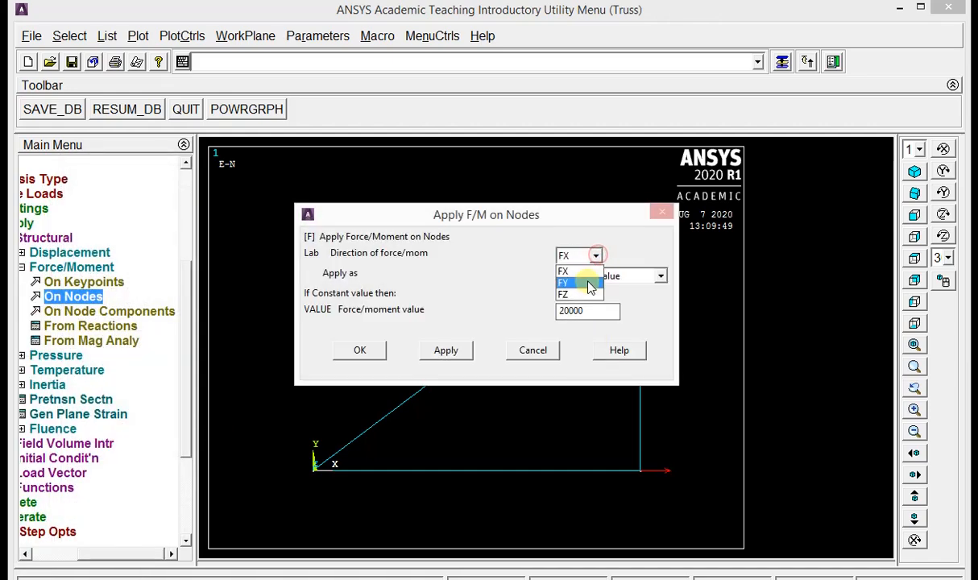
click(585, 283)
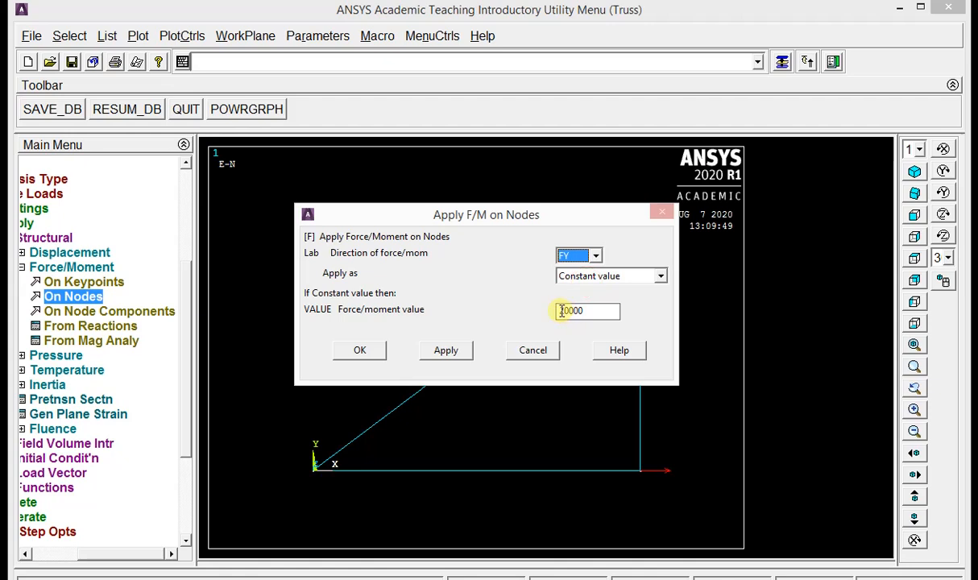
click(564, 311)
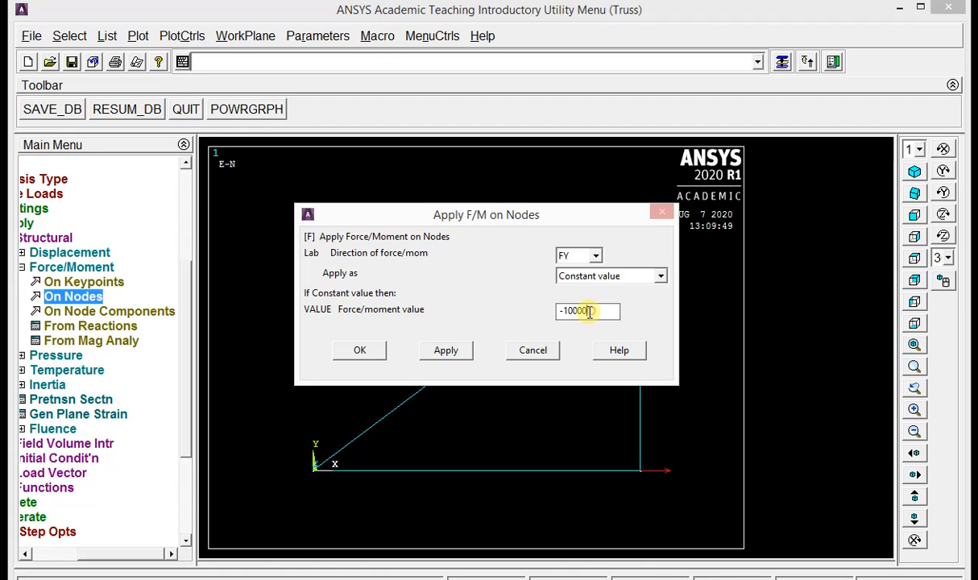
click(364, 352)
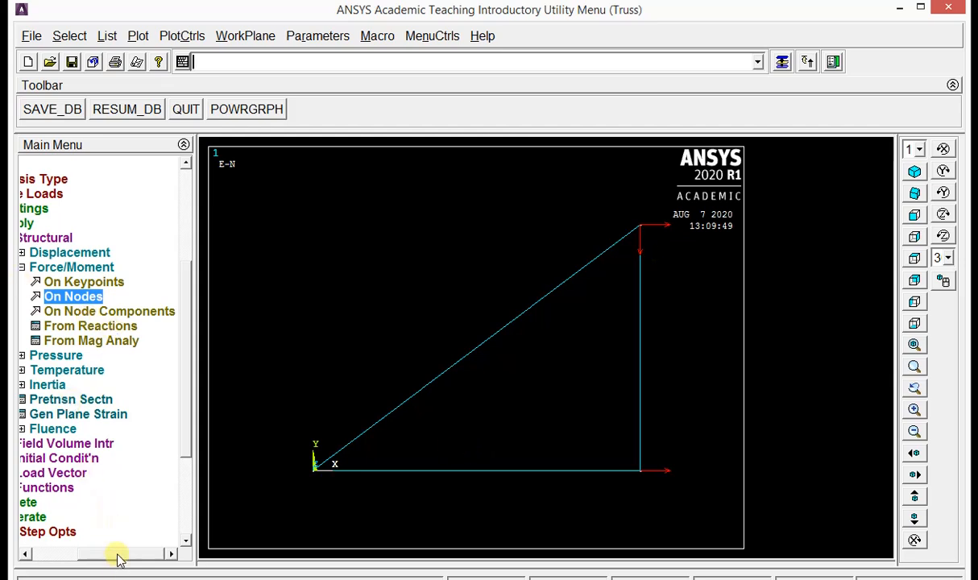
Solve the current load step and close the solution note and the status listing
drag(115, 561, 69, 555)
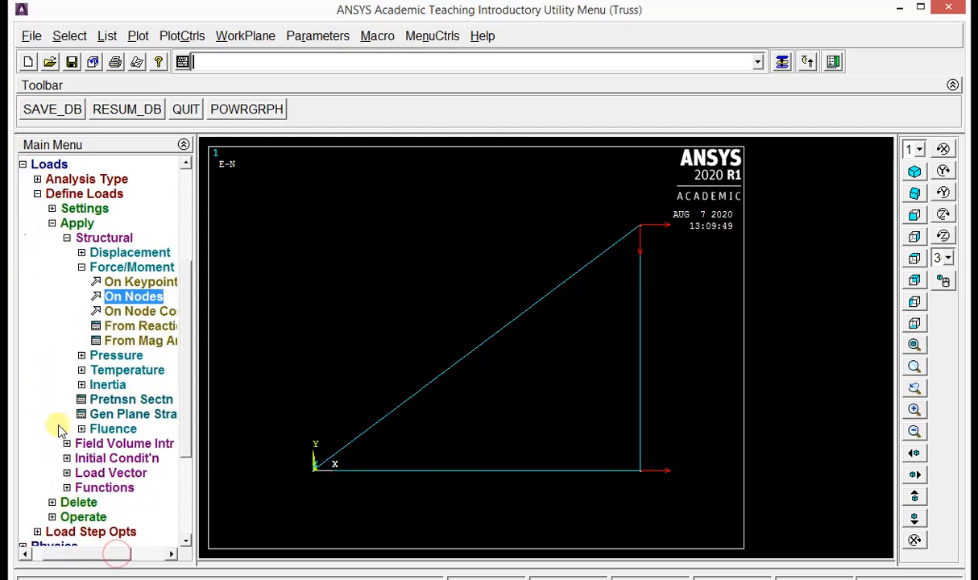
click(24, 169)
click(23, 165)
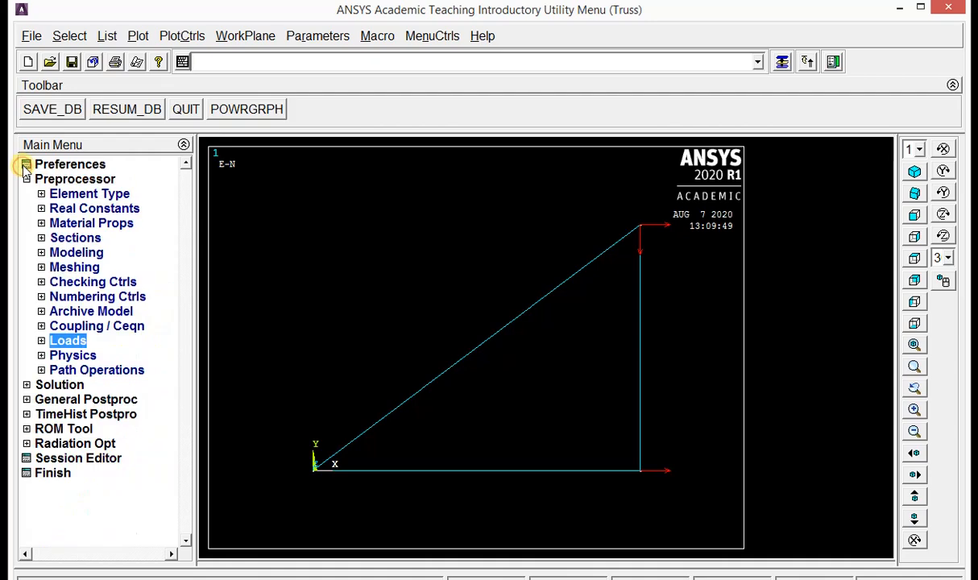
click(50, 385)
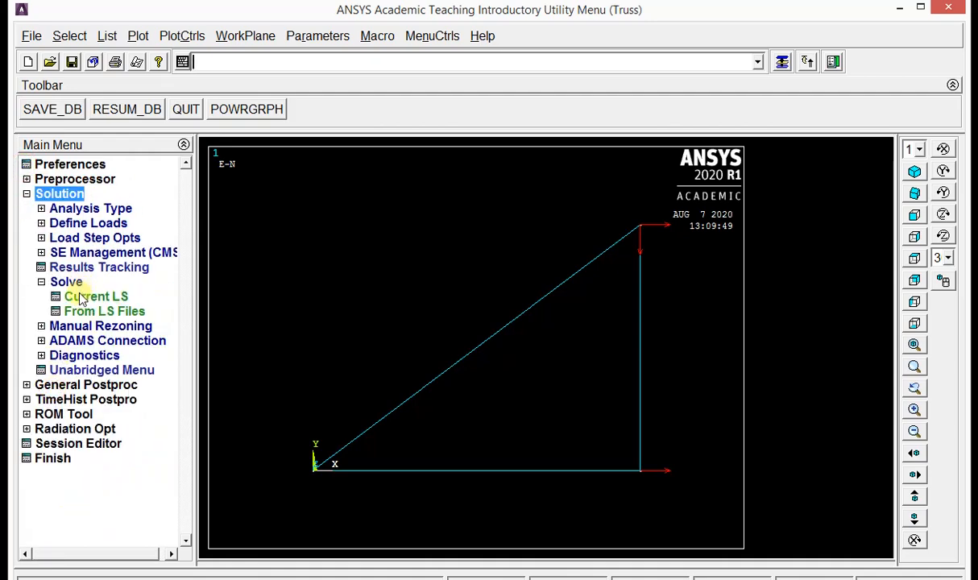
click(84, 298)
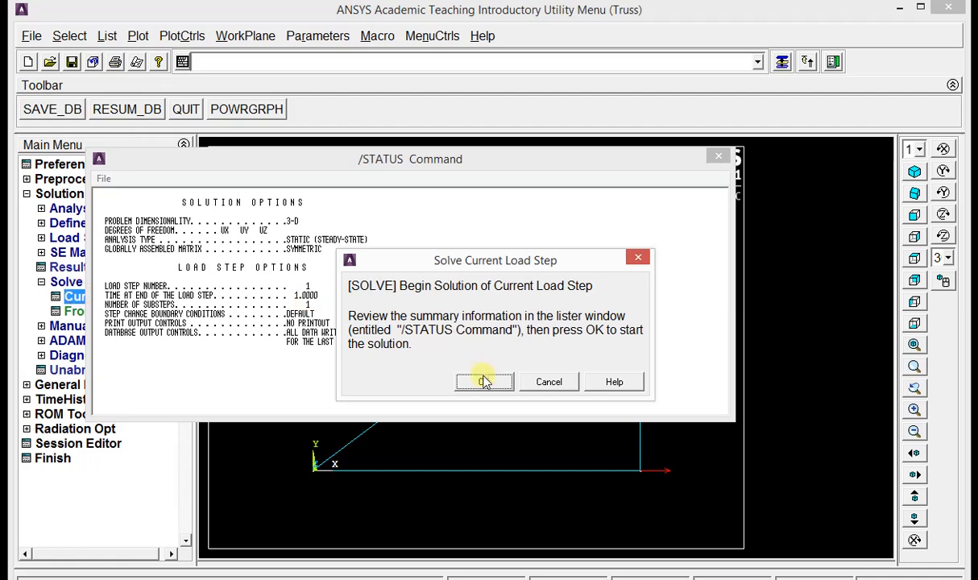
click(484, 384)
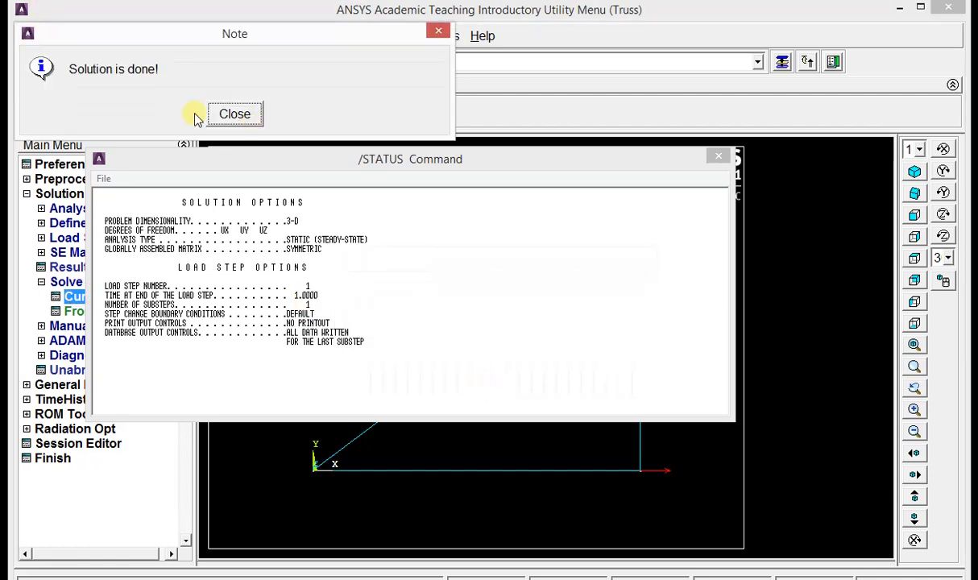
click(247, 115)
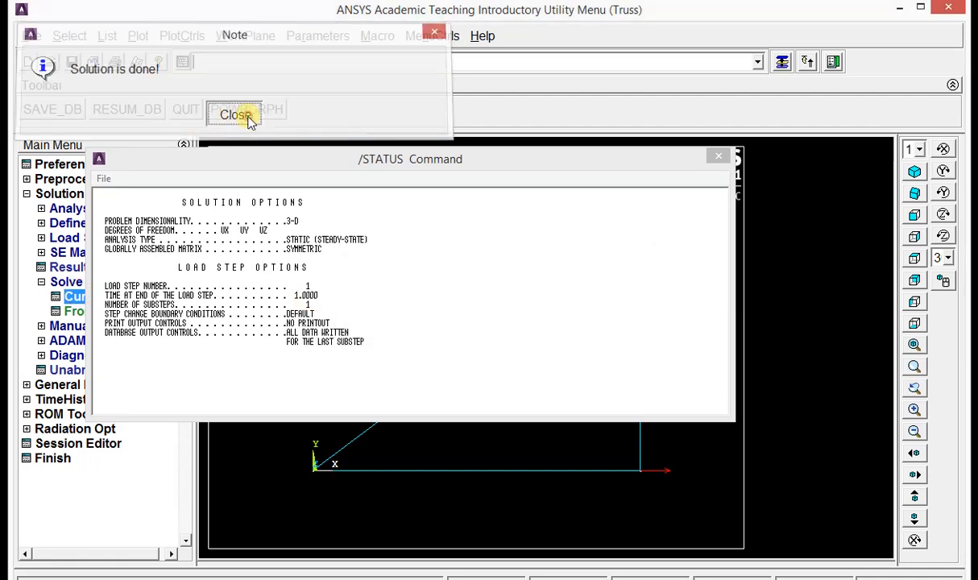
click(719, 159)
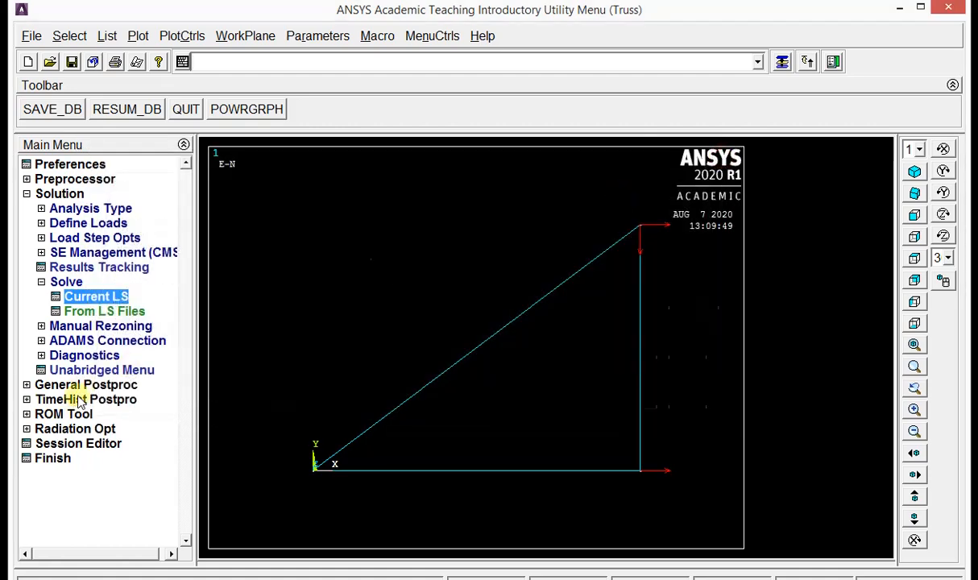
Plot the truss's deformed shape together with the undeformed shape
click(85, 385)
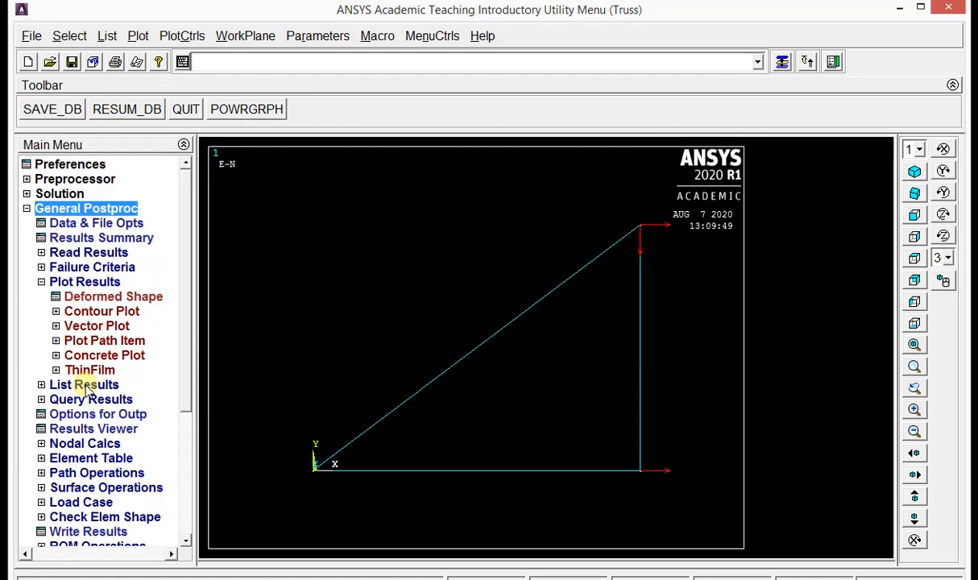
click(96, 297)
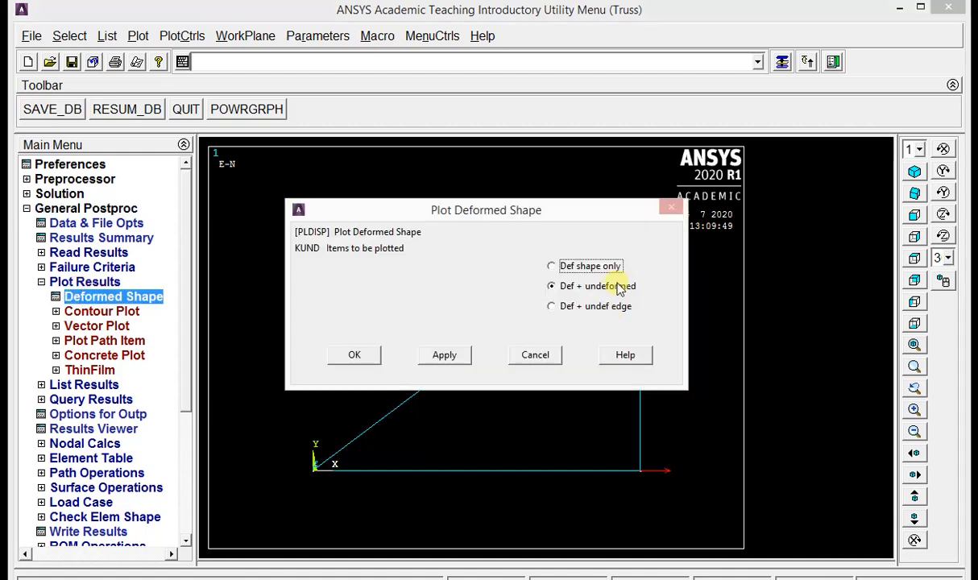
click(611, 287)
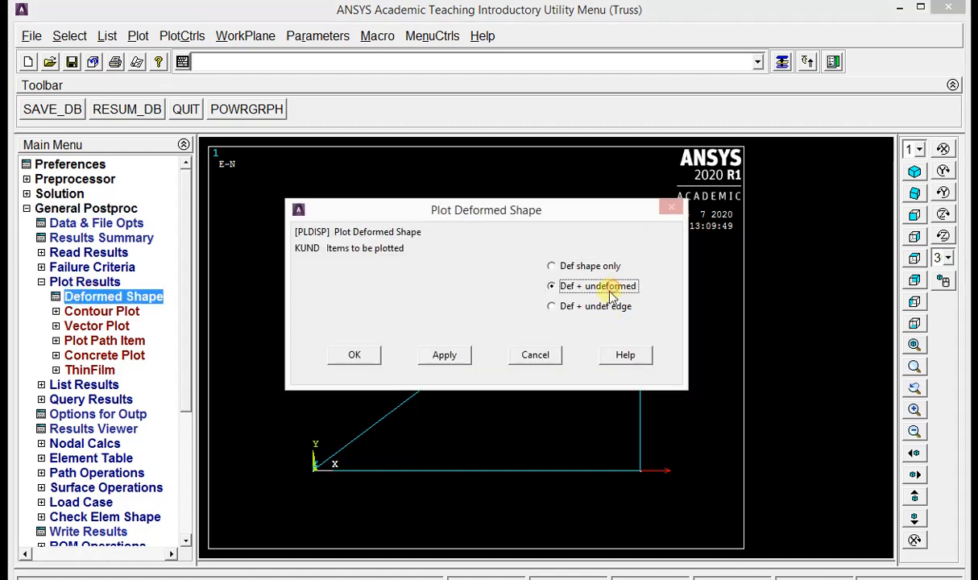
click(373, 355)
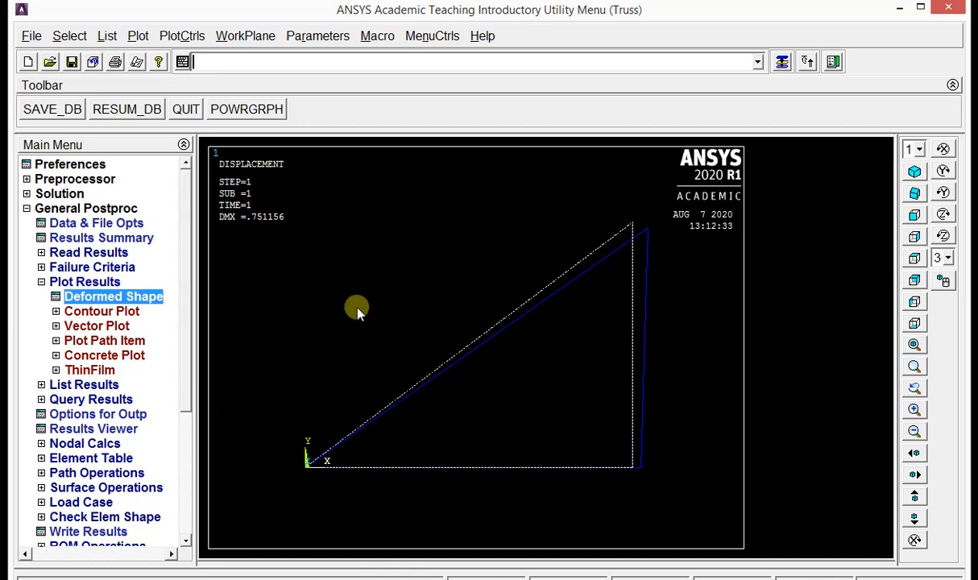
Read the last results set with the command set,last and open the element table definition
click(41, 282)
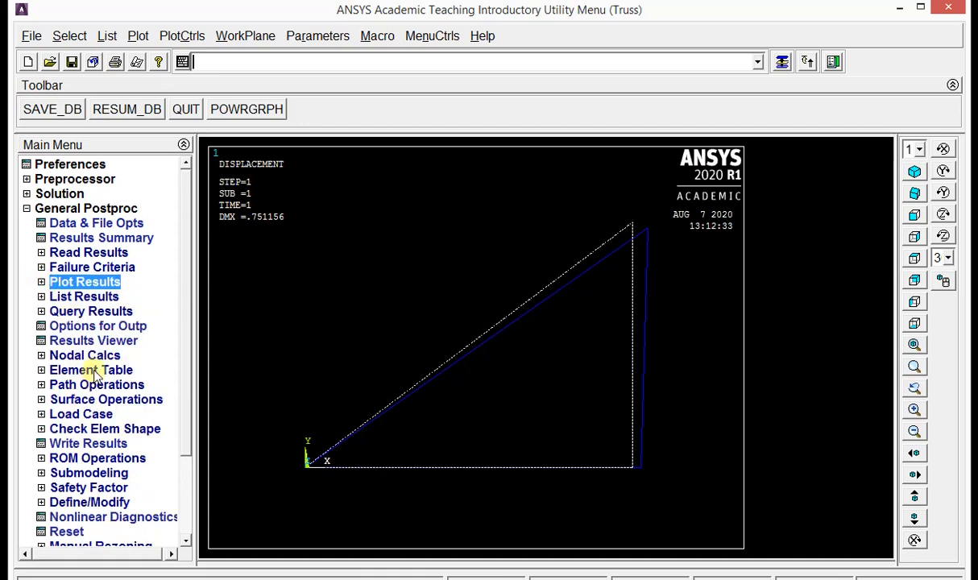
click(93, 371)
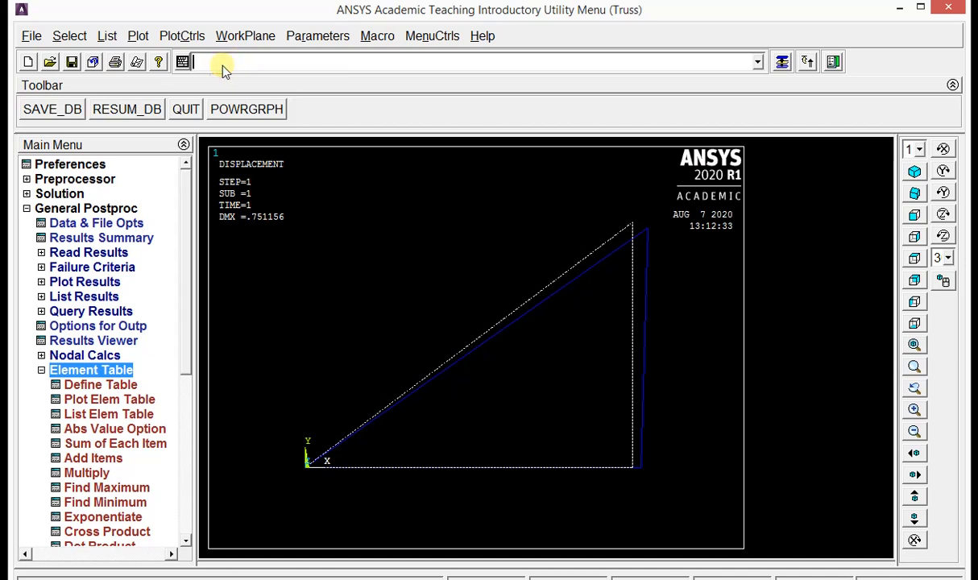
text(set,last)
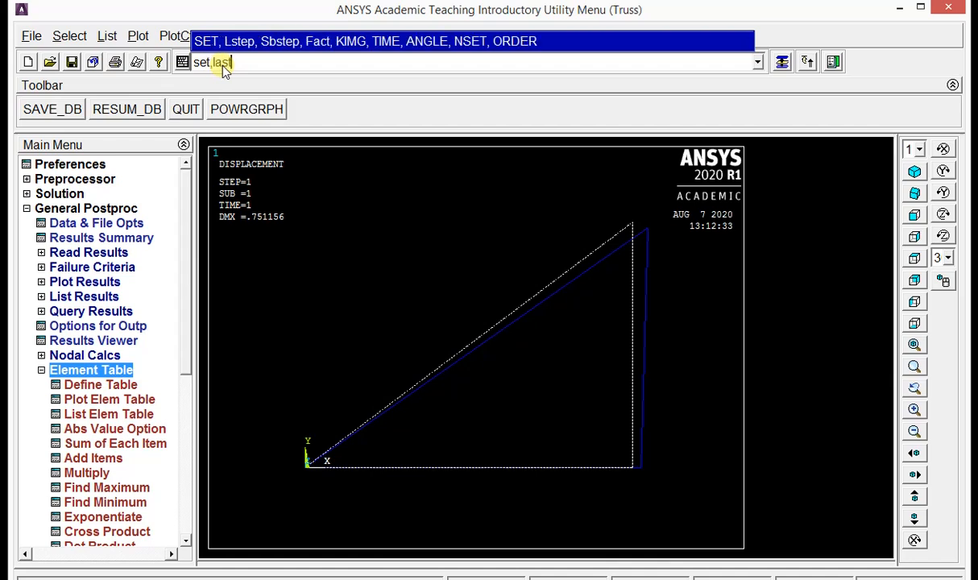
key(Return)
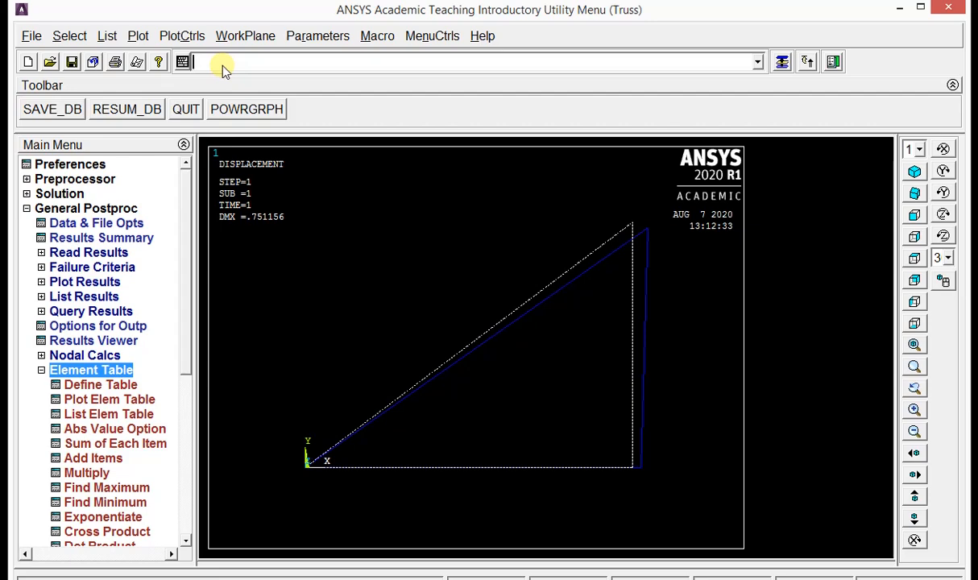
click(103, 386)
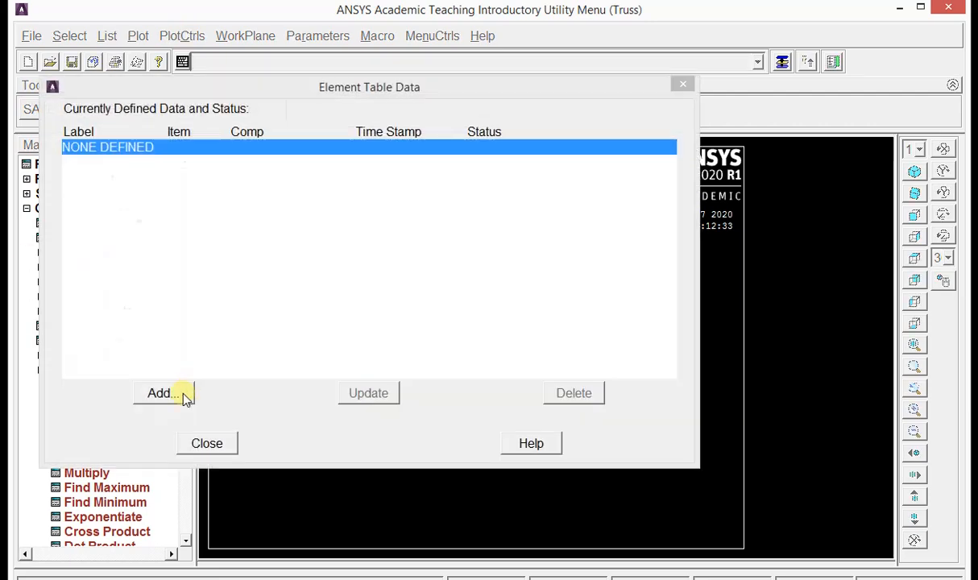
Add an element table item by sequence number LS,1 and close the element table definition
click(183, 394)
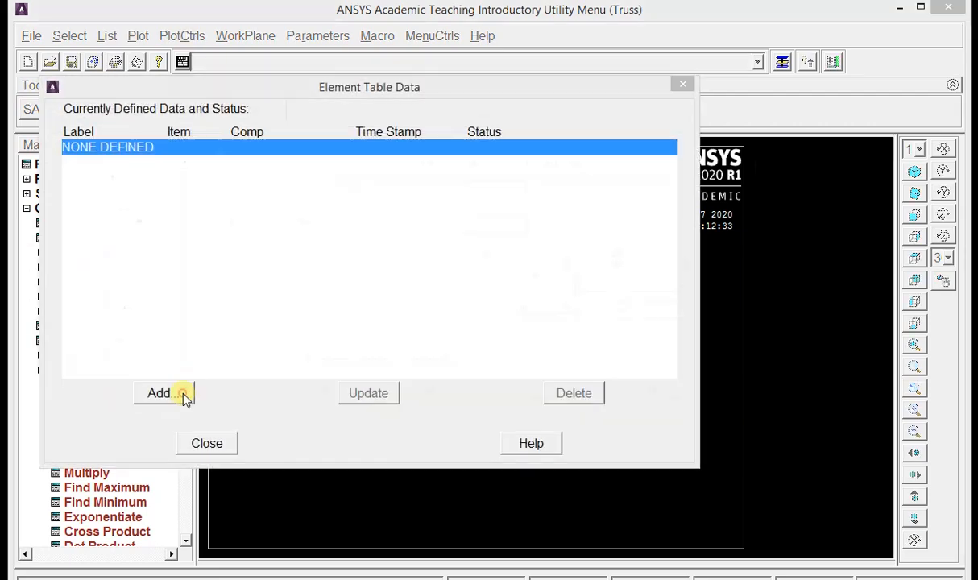
drag(576, 264, 577, 323)
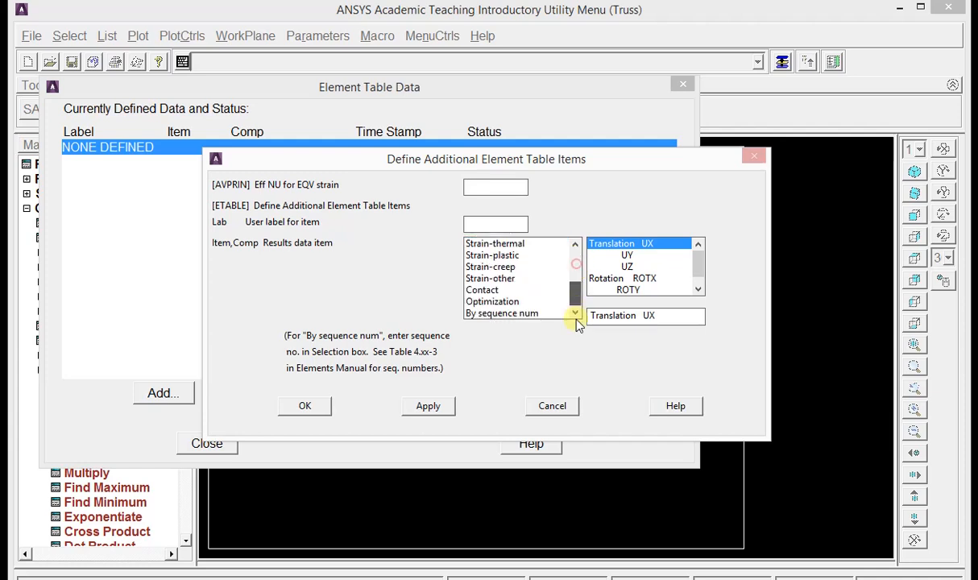
click(523, 314)
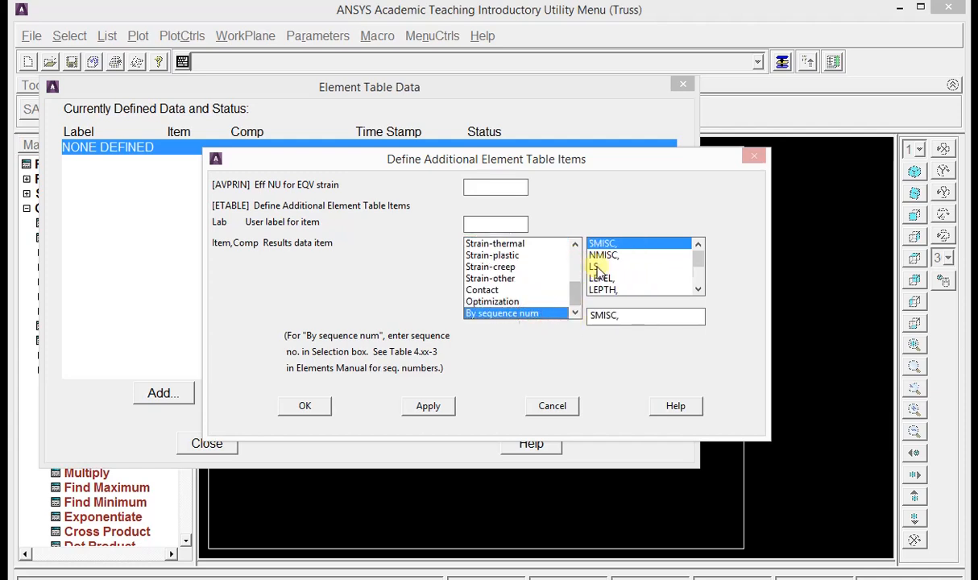
click(596, 266)
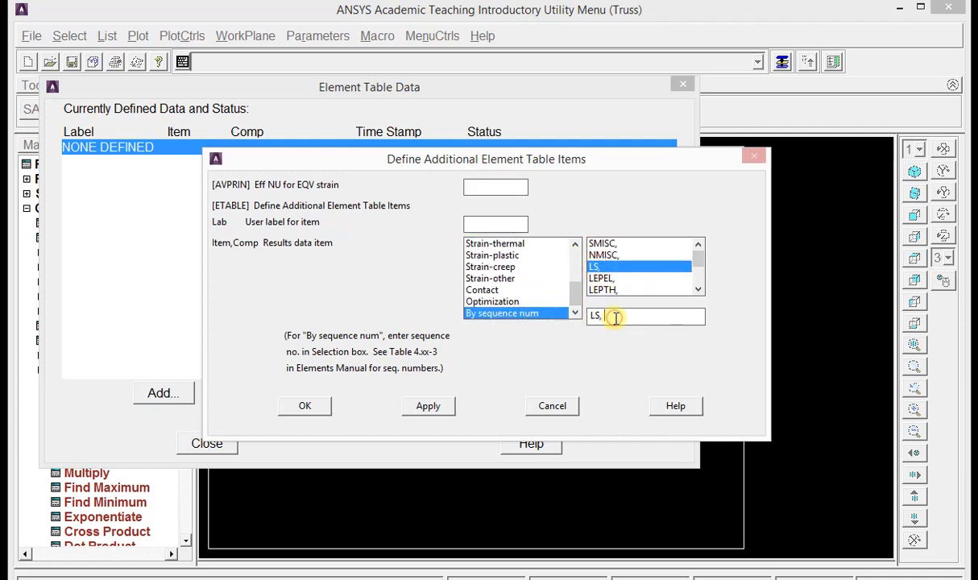
click(305, 405)
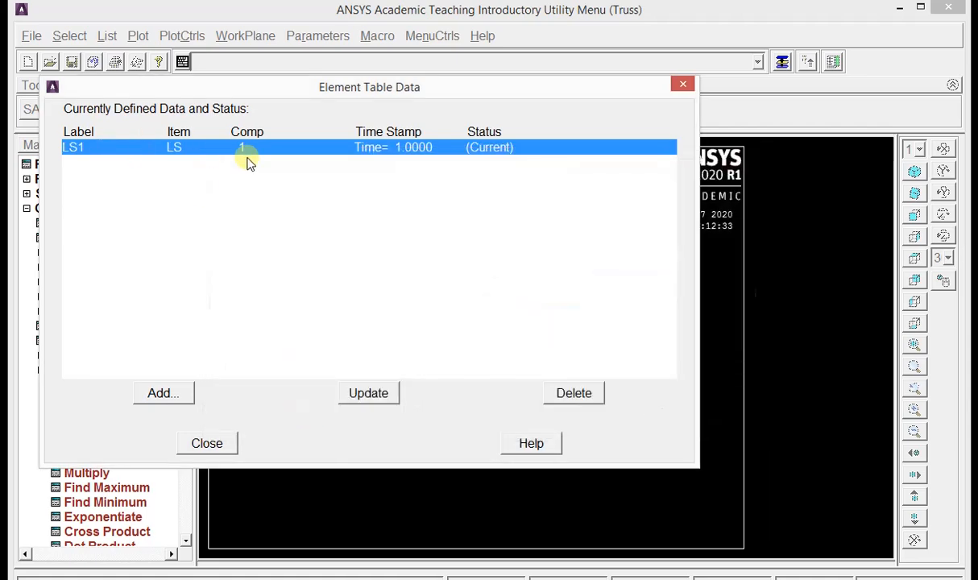
click(223, 444)
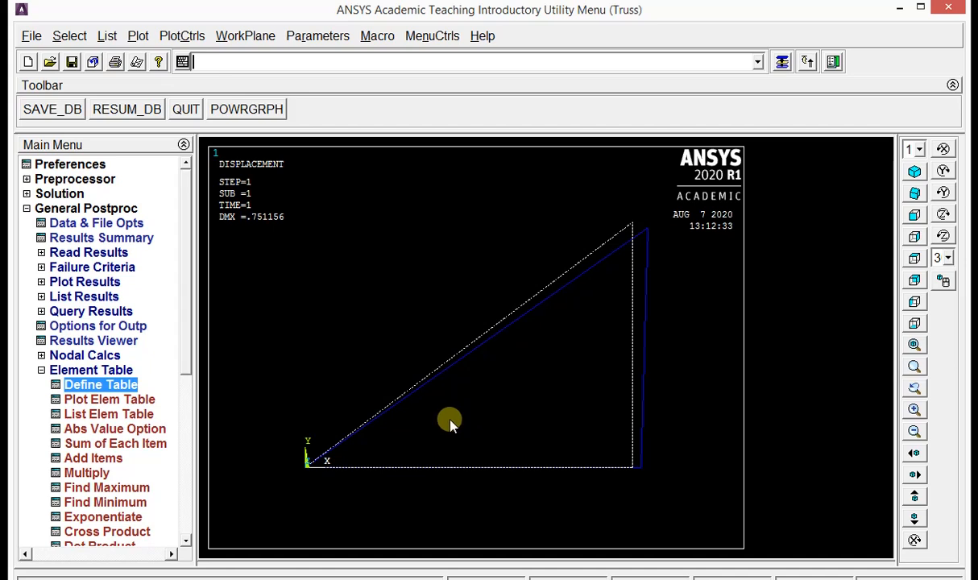
List the nodal DOF solution for the displacement vector sum and examine the UX and UY displacements of each node
click(73, 299)
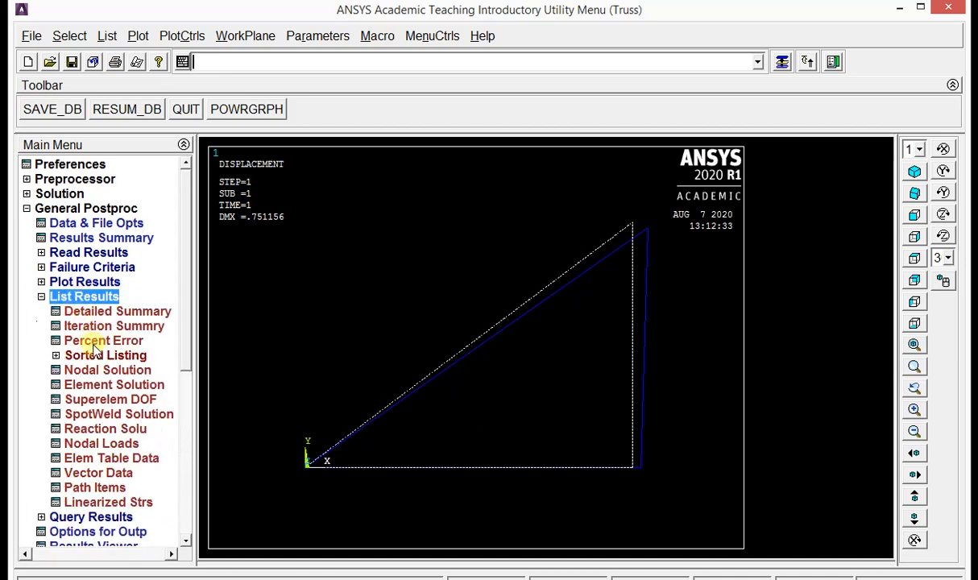
click(104, 372)
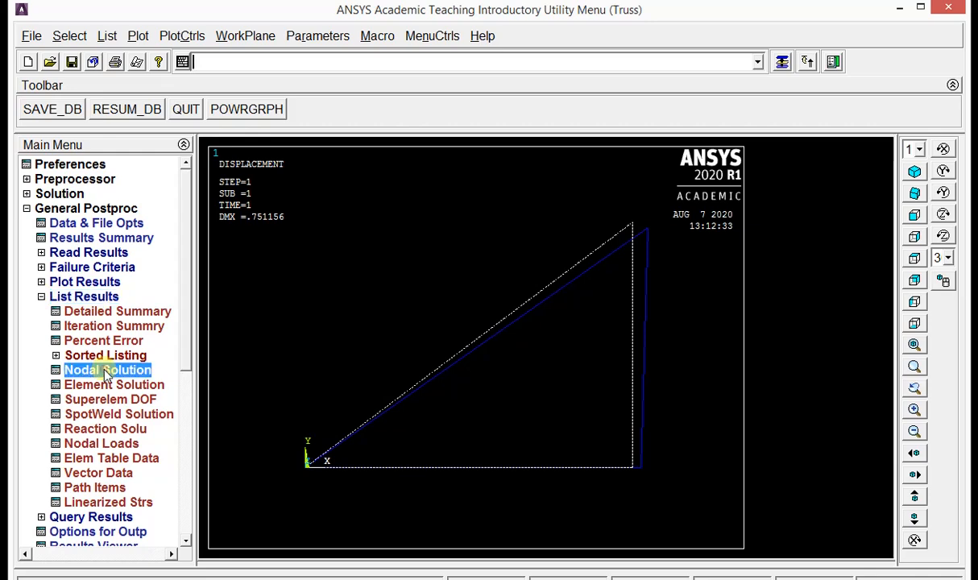
click(431, 240)
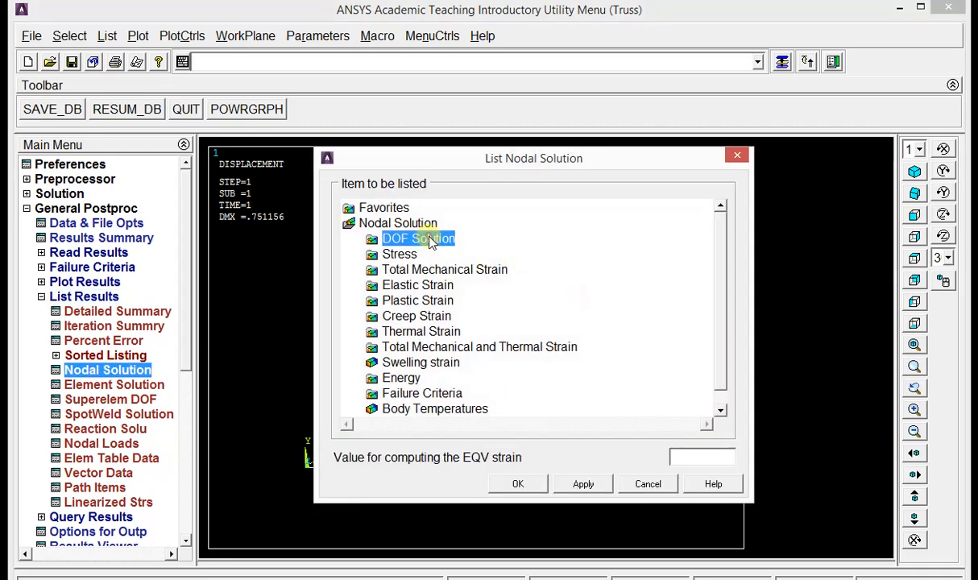
click(430, 240)
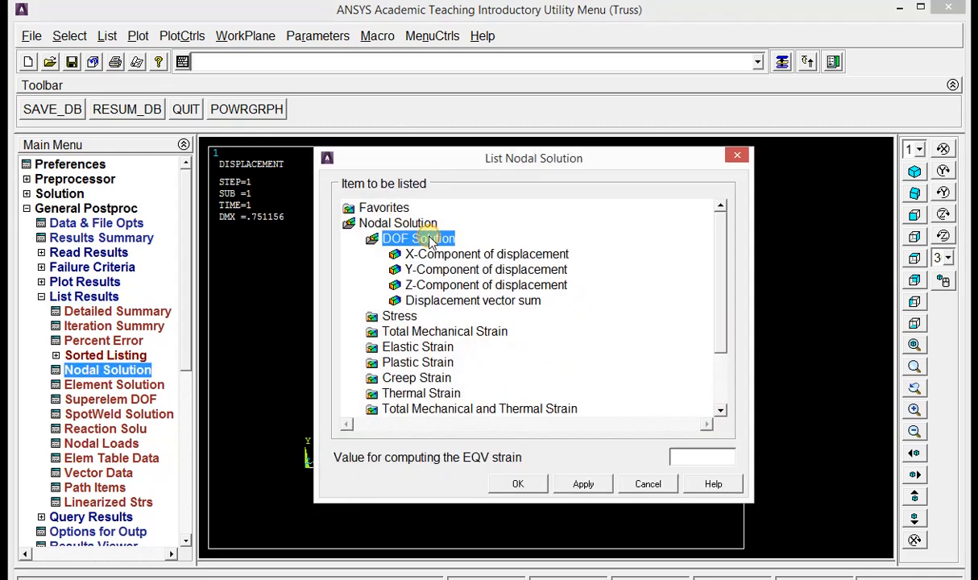
click(490, 305)
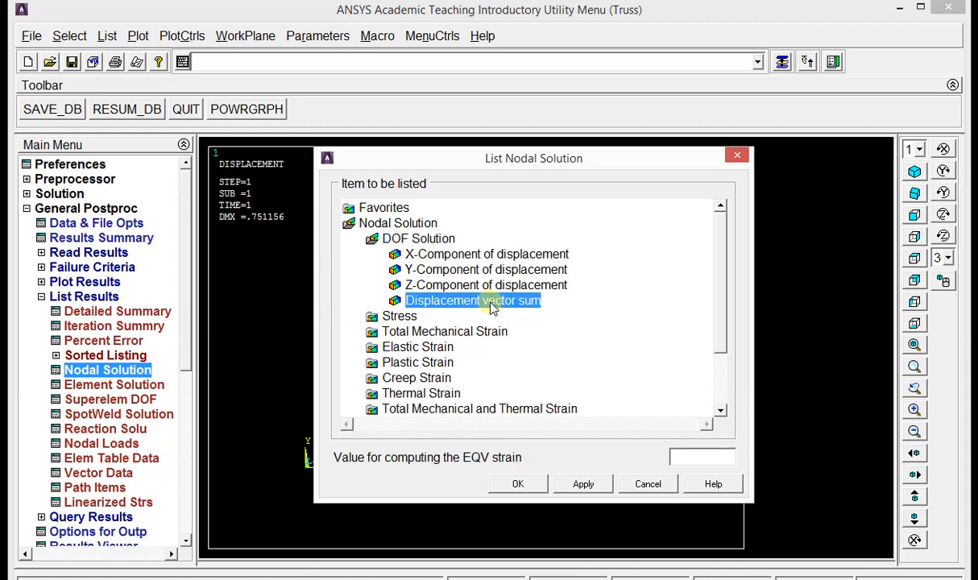
click(519, 484)
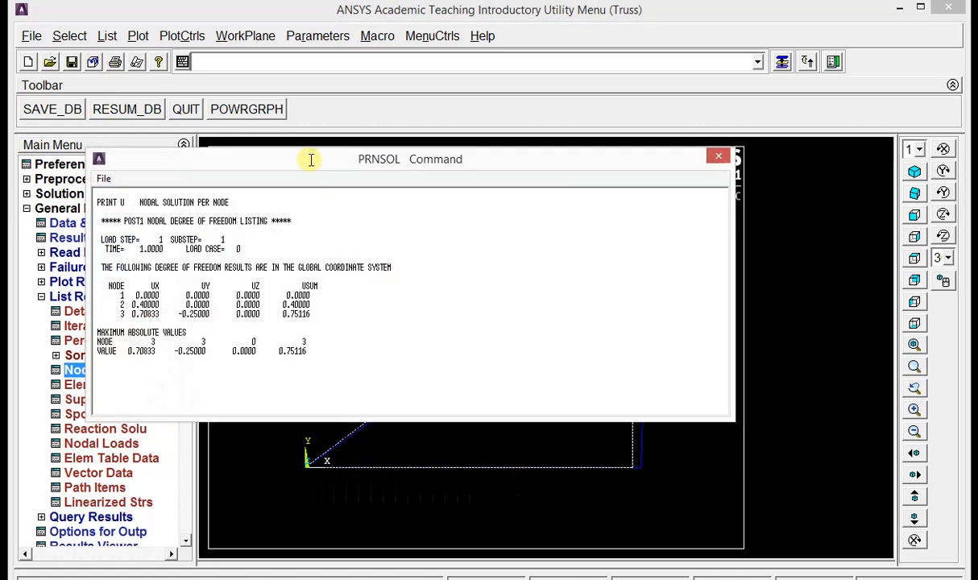
drag(306, 163, 382, 141)
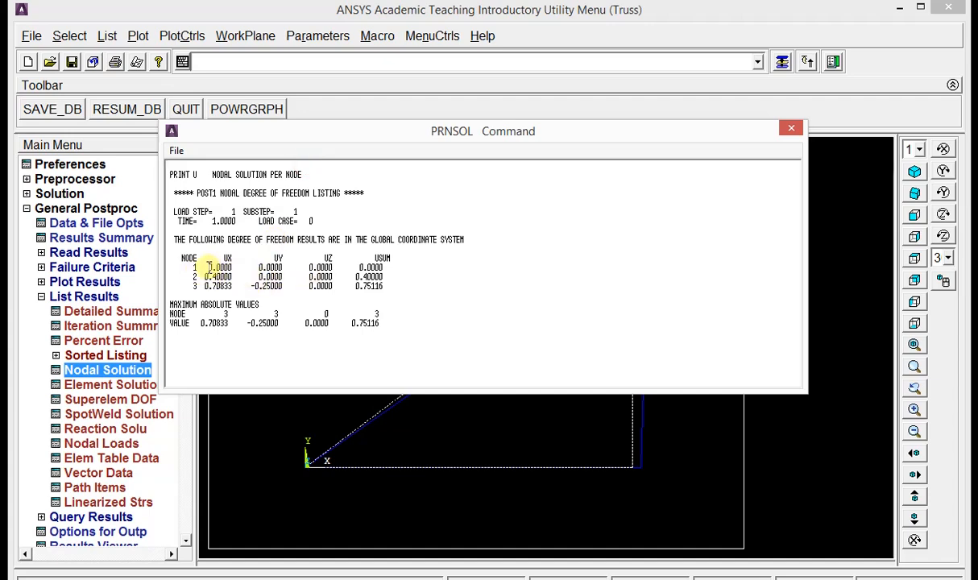
drag(209, 267, 332, 266)
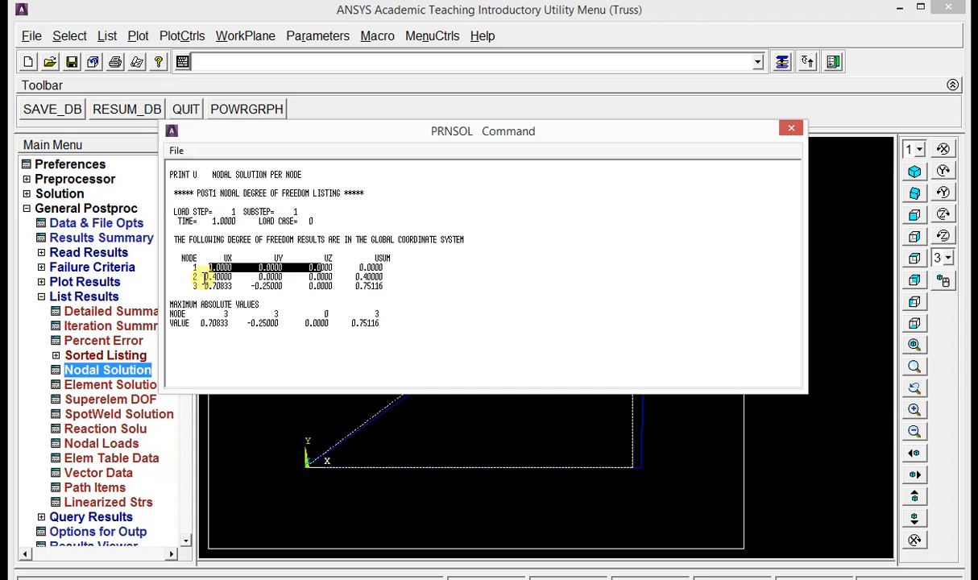
drag(204, 277, 219, 277)
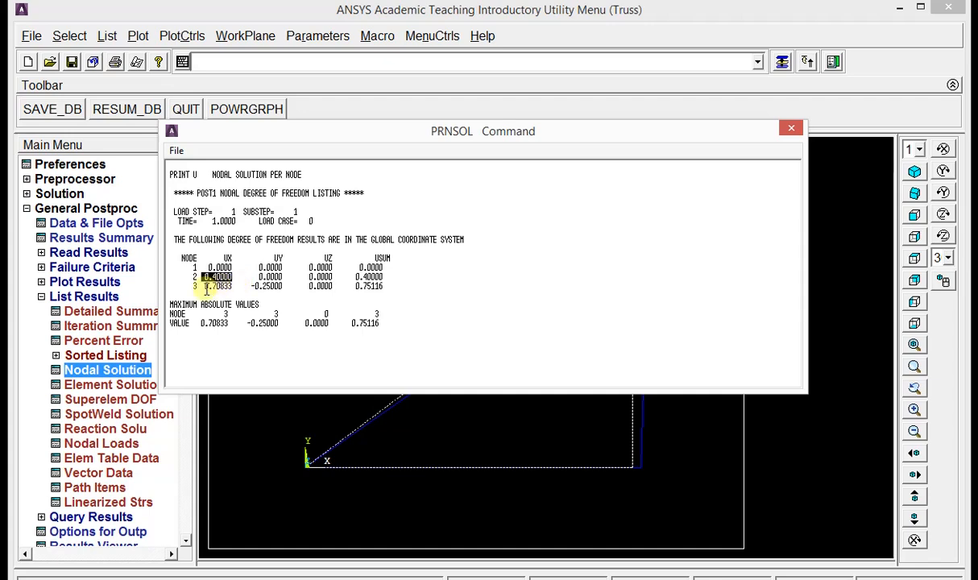
drag(202, 287, 283, 285)
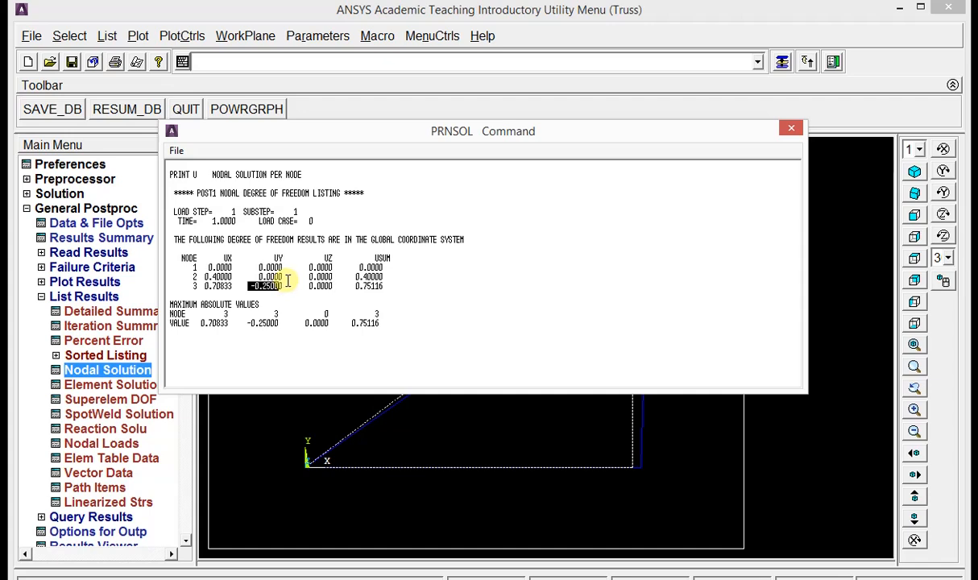
click(308, 294)
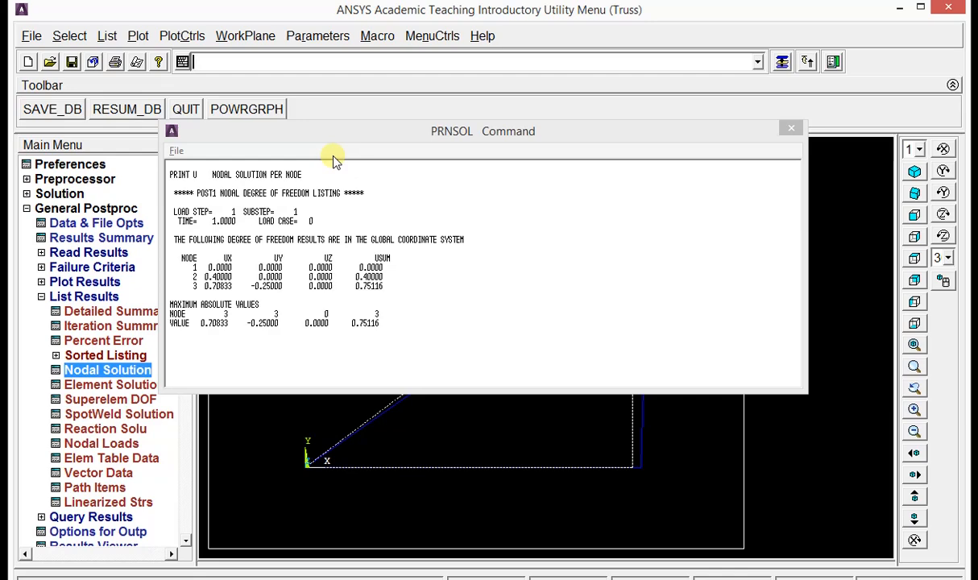
drag(334, 131, 385, 133)
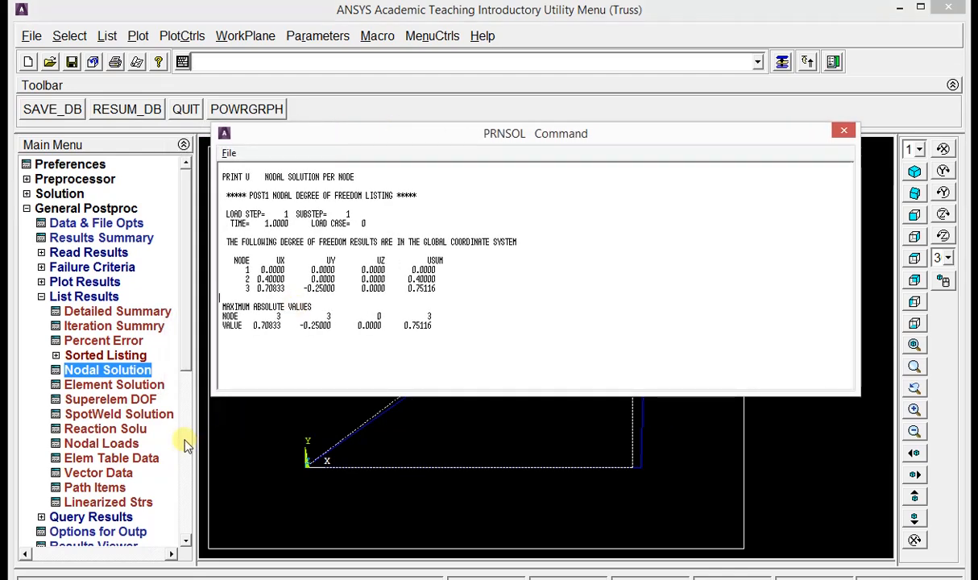
List the element table data for LS1 and examine the stress value of each element
click(122, 459)
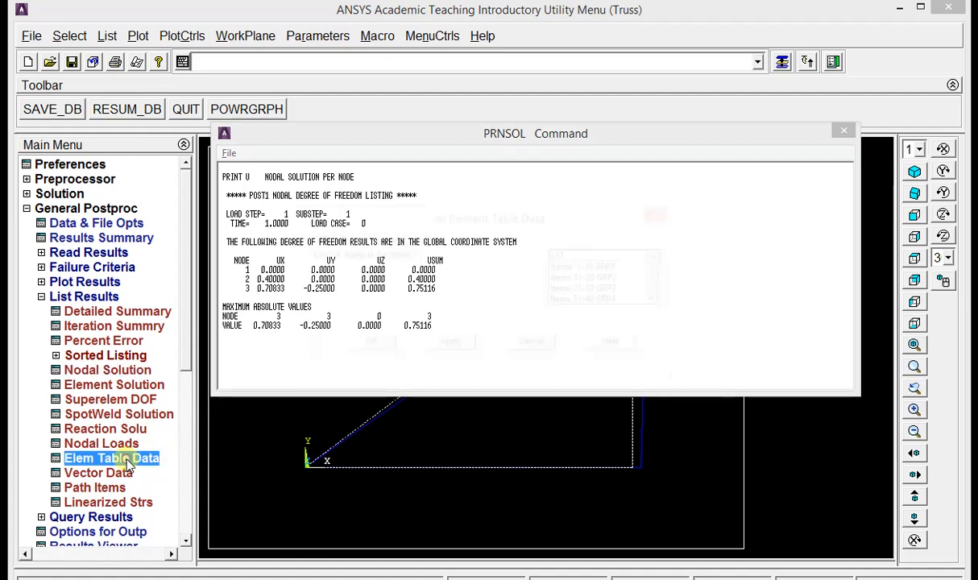
click(562, 257)
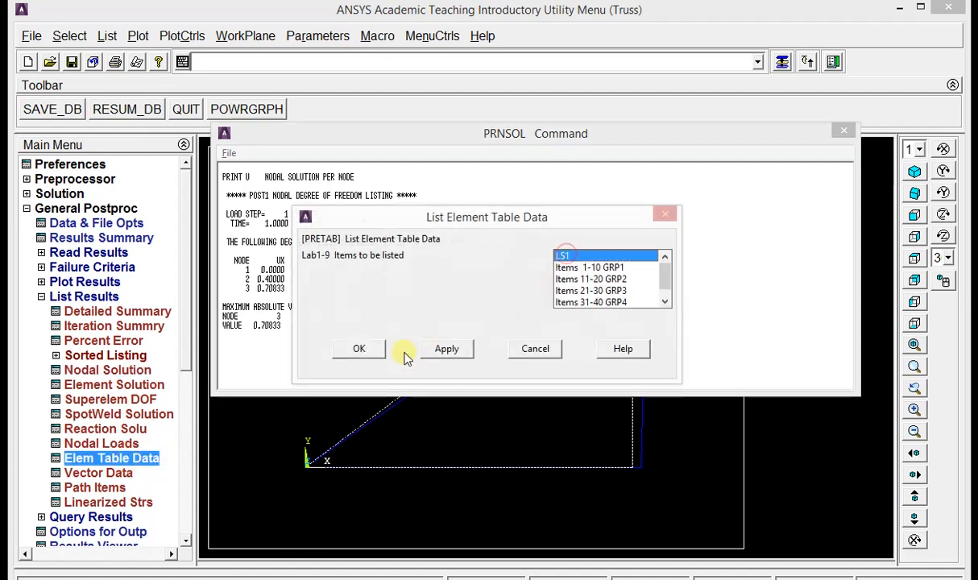
click(372, 346)
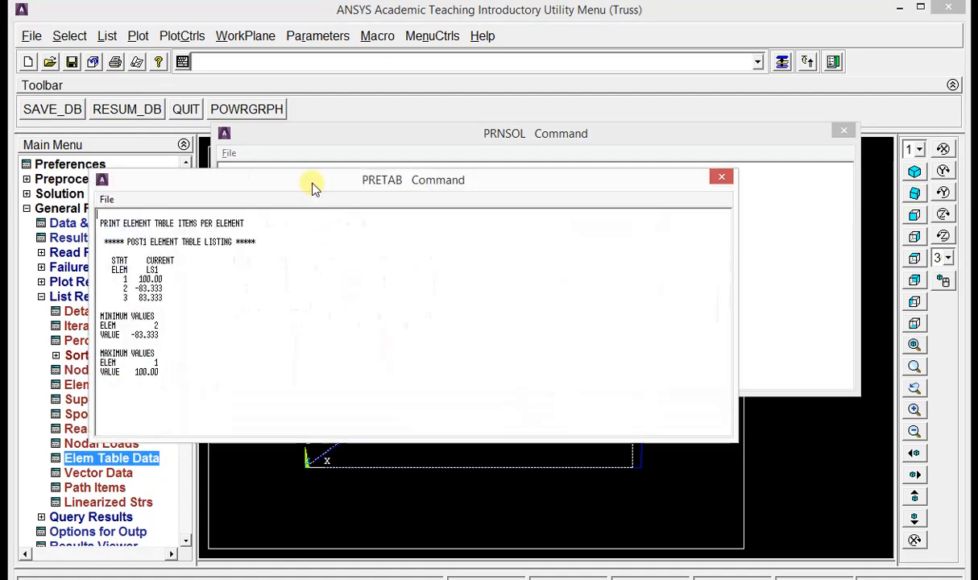
drag(314, 186, 453, 146)
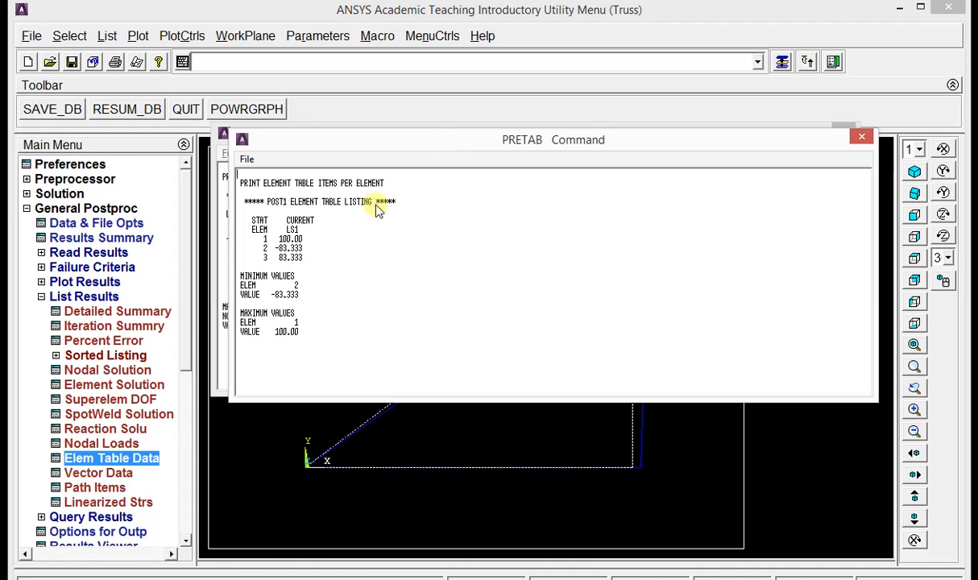
drag(256, 239, 315, 256)
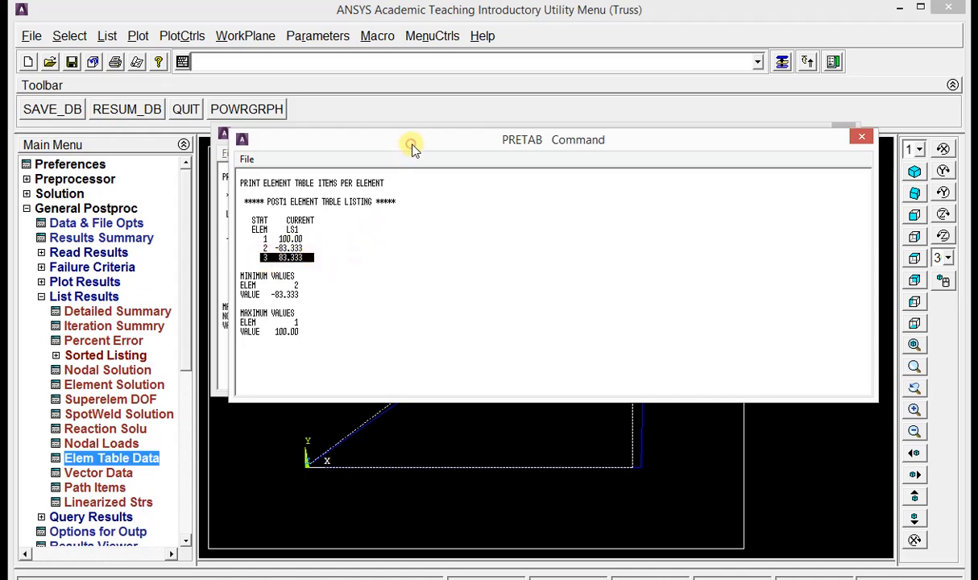
drag(411, 147, 533, 146)
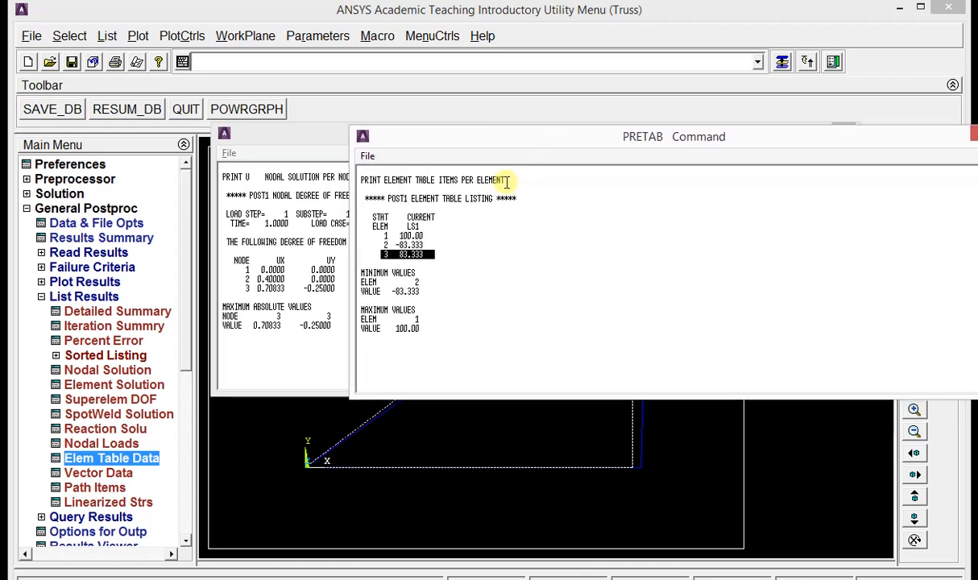
click(477, 273)
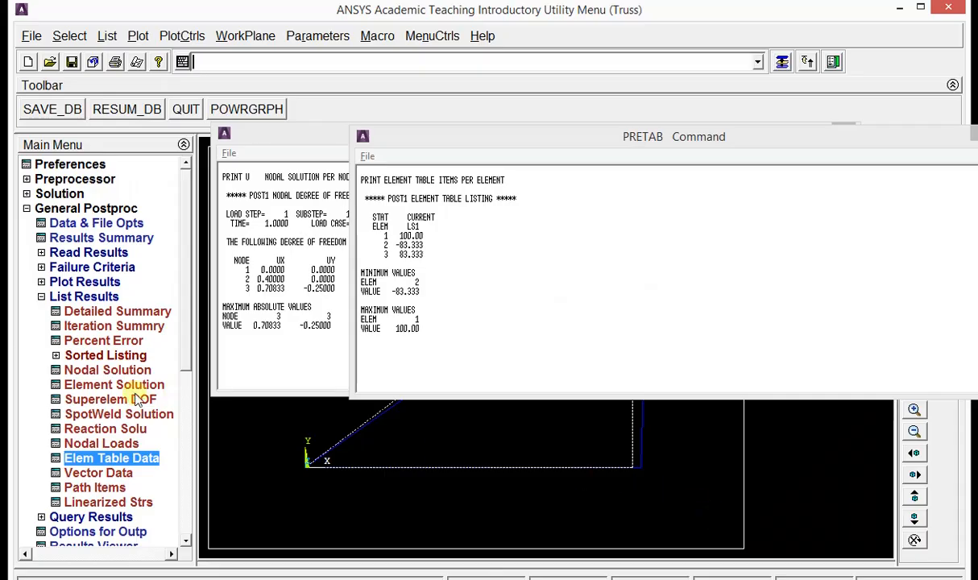
List the reaction solution for all structural forces F and examine the reactions at the supported nodes
click(82, 429)
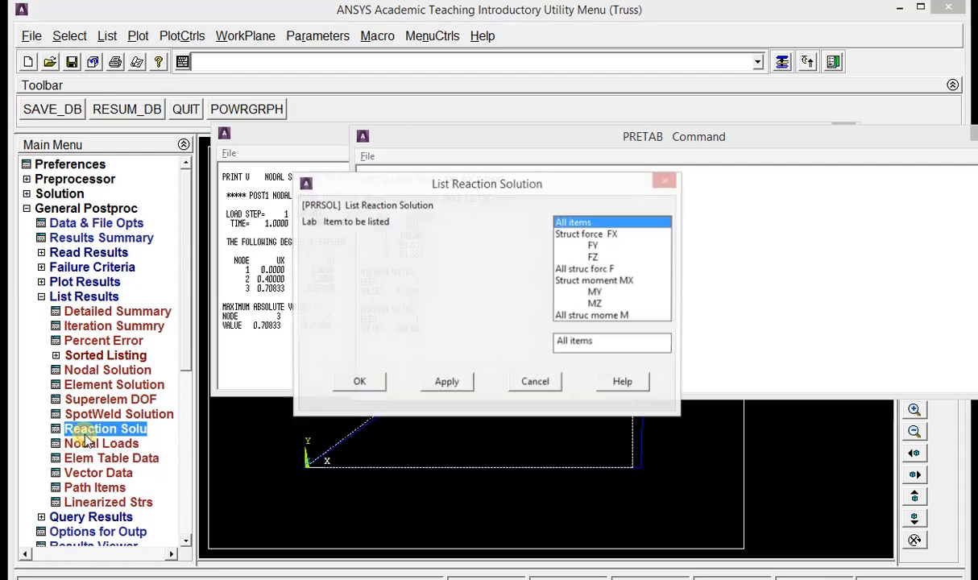
click(598, 271)
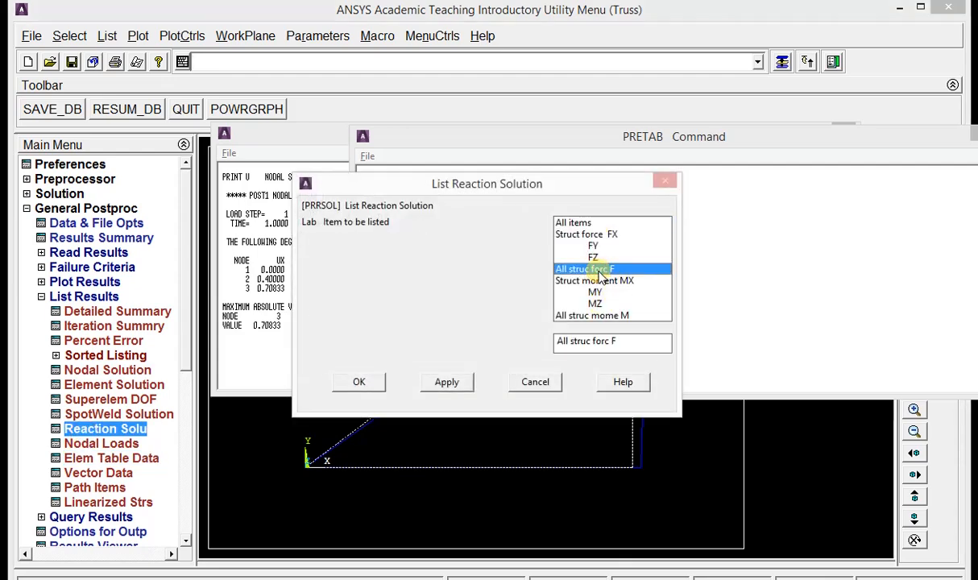
click(359, 382)
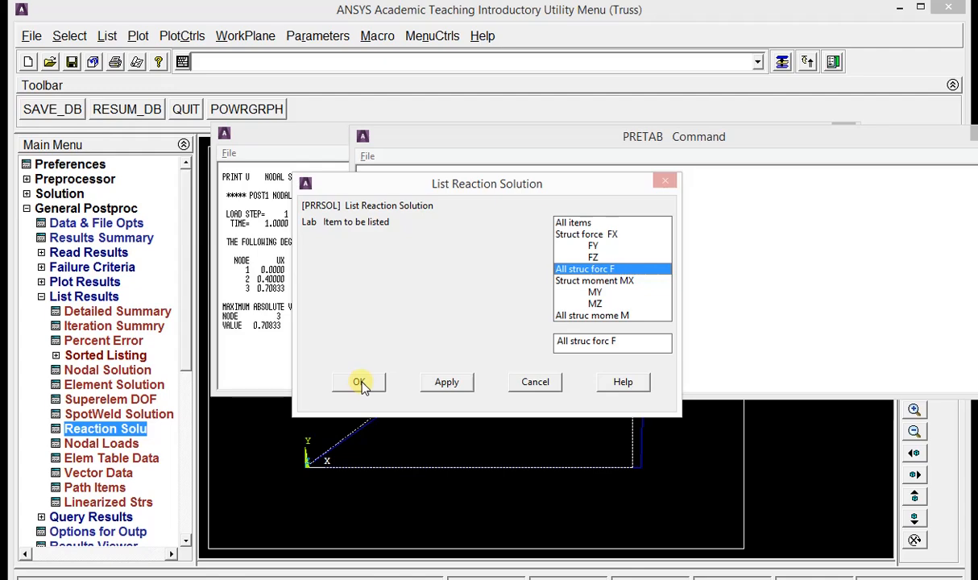
click(359, 383)
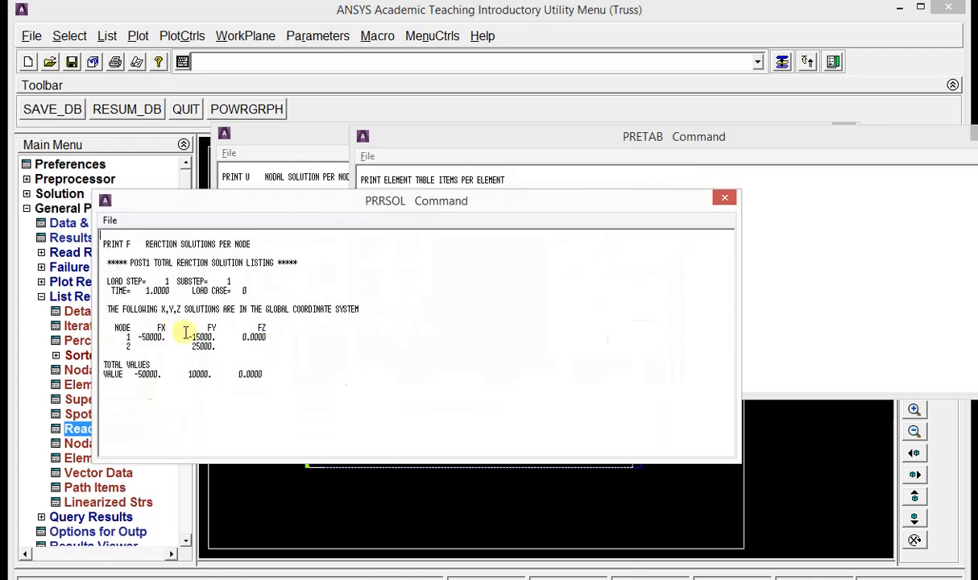
drag(339, 203, 686, 135)
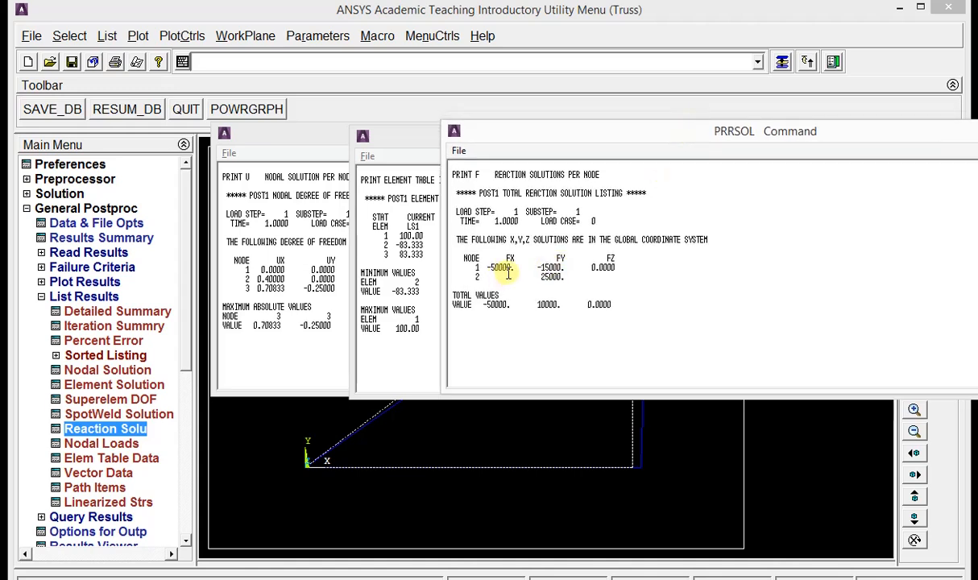
double_click(550, 276)
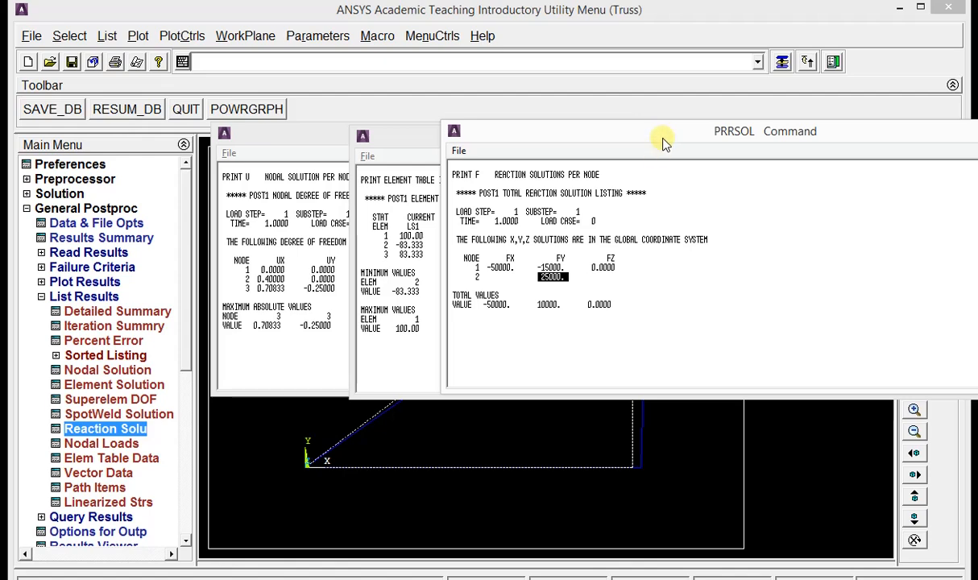
Close the reaction, element table and nodal solution listings
drag(662, 134, 459, 143)
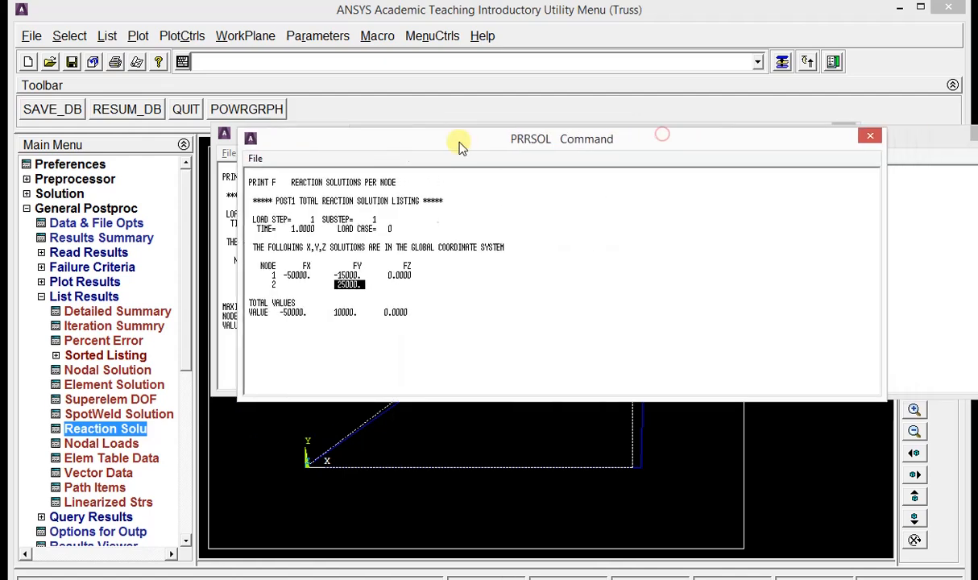
click(869, 135)
click(971, 137)
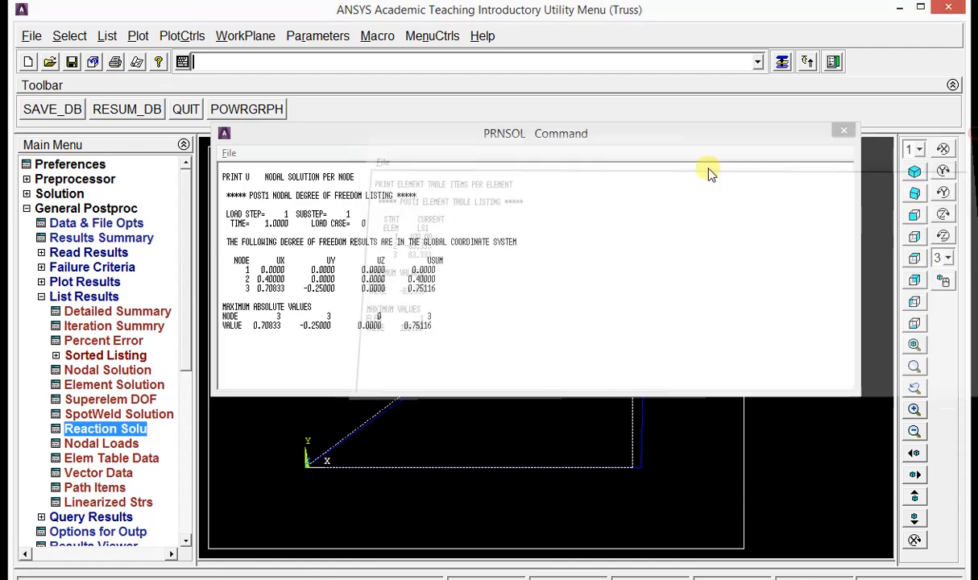
click(845, 132)
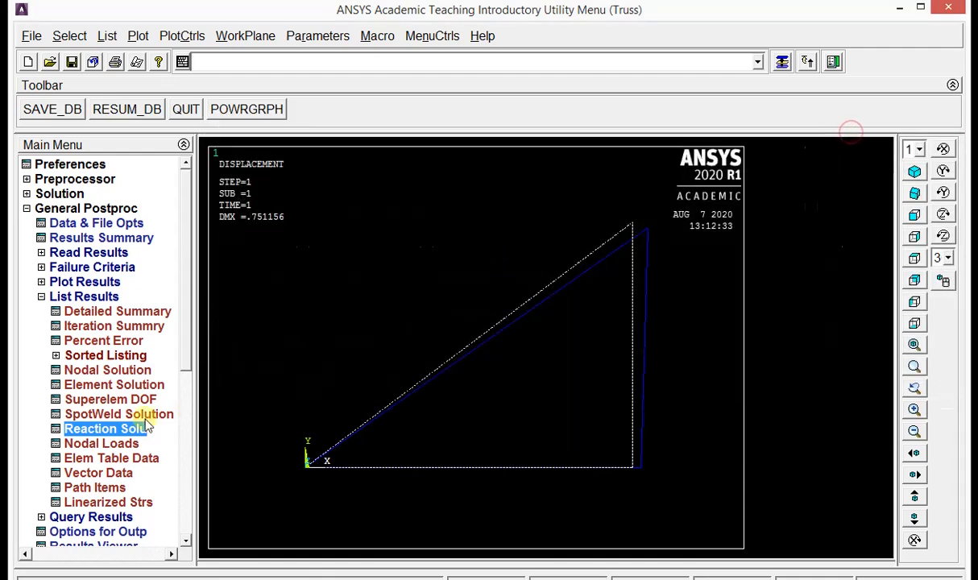
Plot the nodal DOF solution contour for the displacement vector sum, showing the deformed shape only
click(42, 296)
click(73, 282)
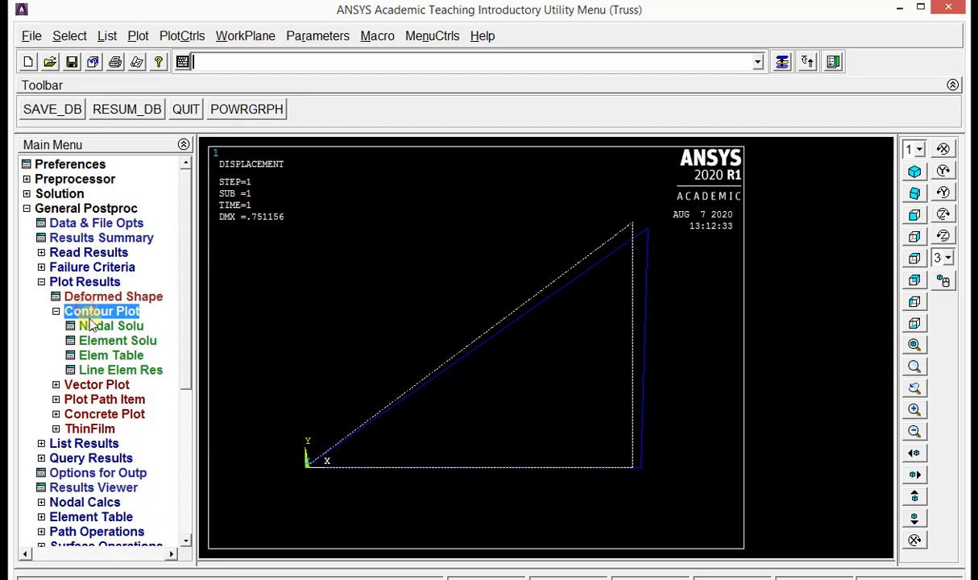
click(98, 326)
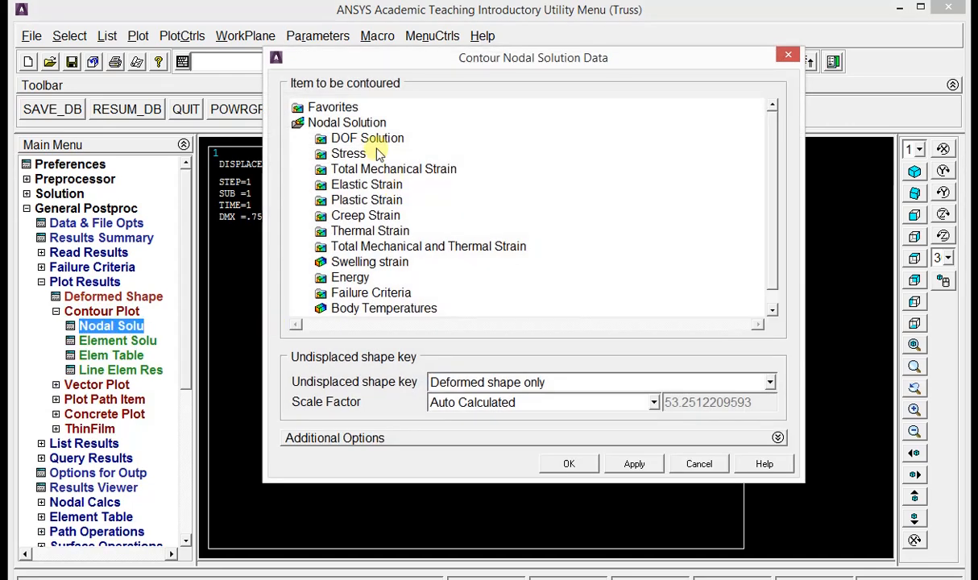
click(375, 140)
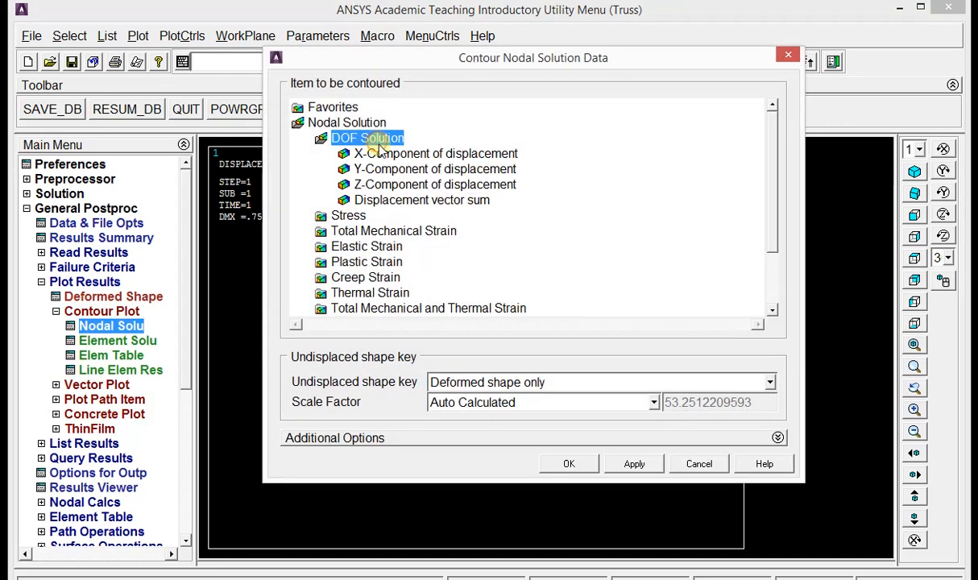
click(390, 201)
click(567, 465)
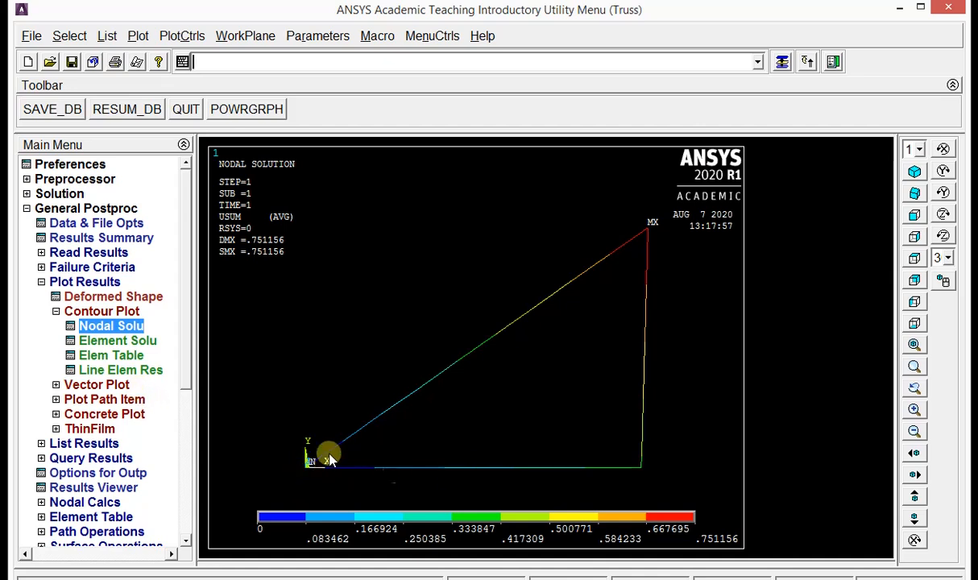
Plot the element table contour for LS1 without averaging at common nodes
click(113, 356)
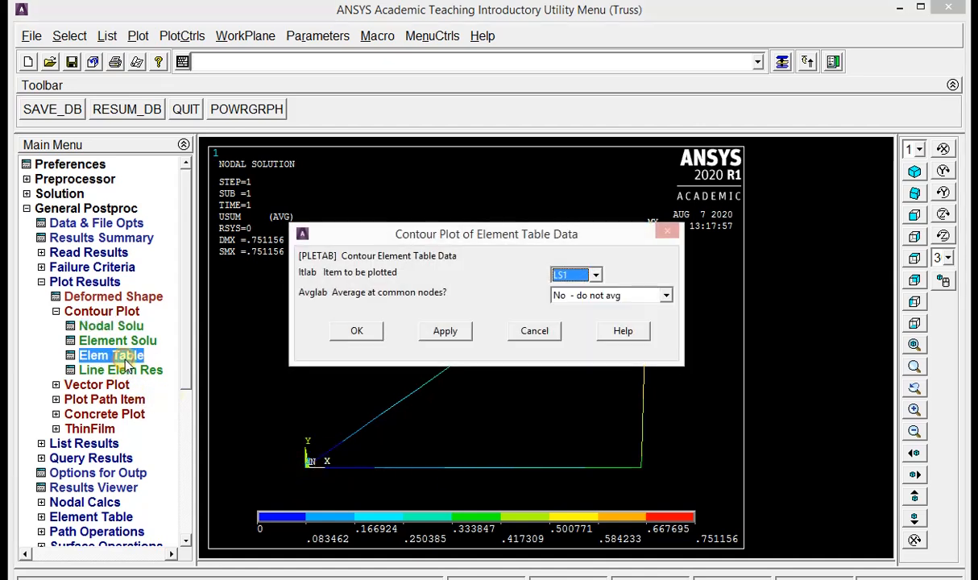
click(369, 333)
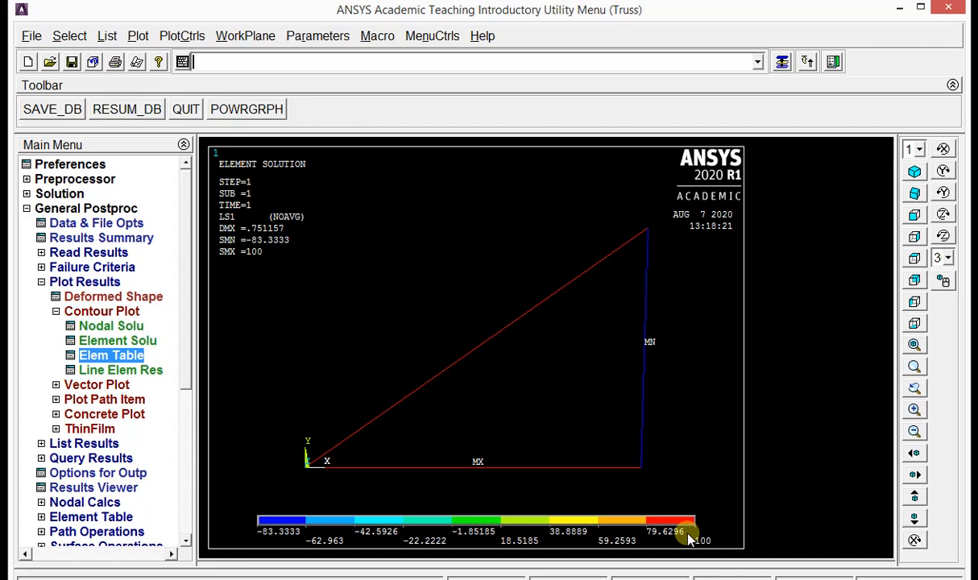
Animate the deformed shape together with the undeformed shape using 10 frames, and reduce the playback delay to 39
click(176, 39)
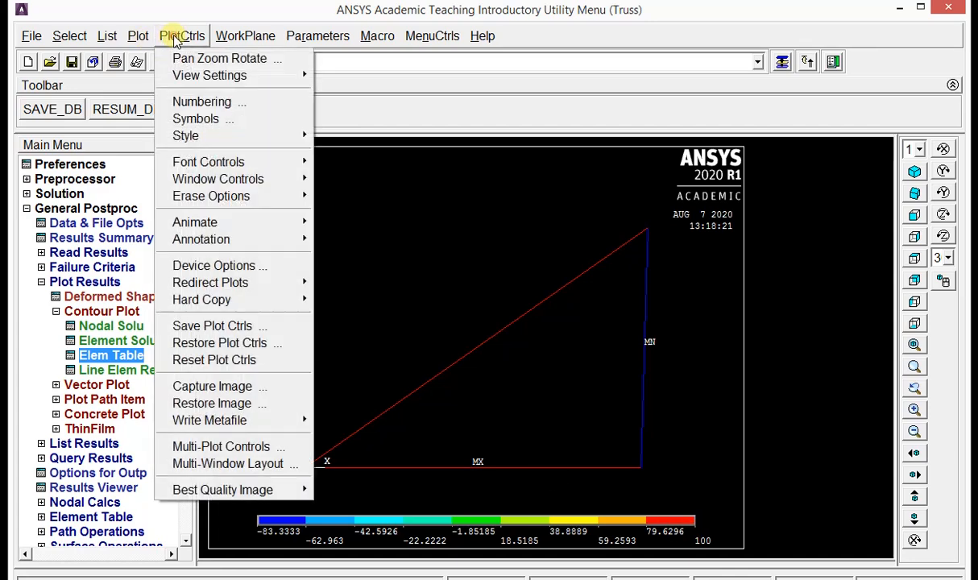
mouse_move(197, 222)
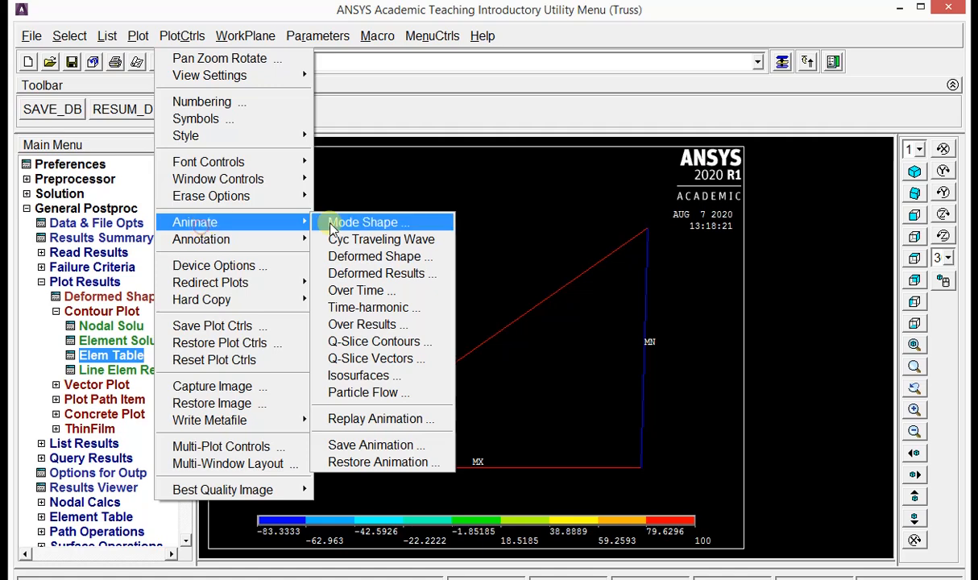
click(342, 256)
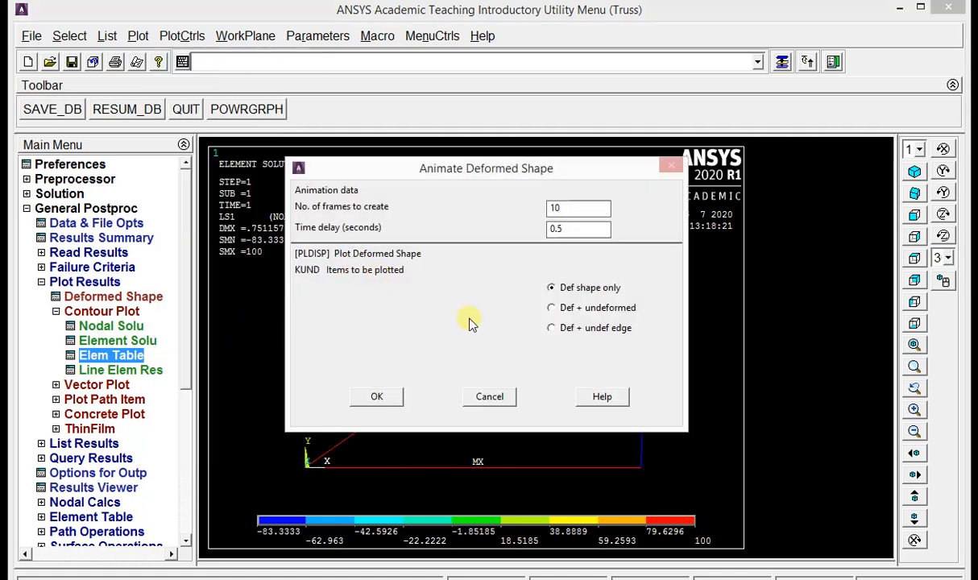
click(551, 308)
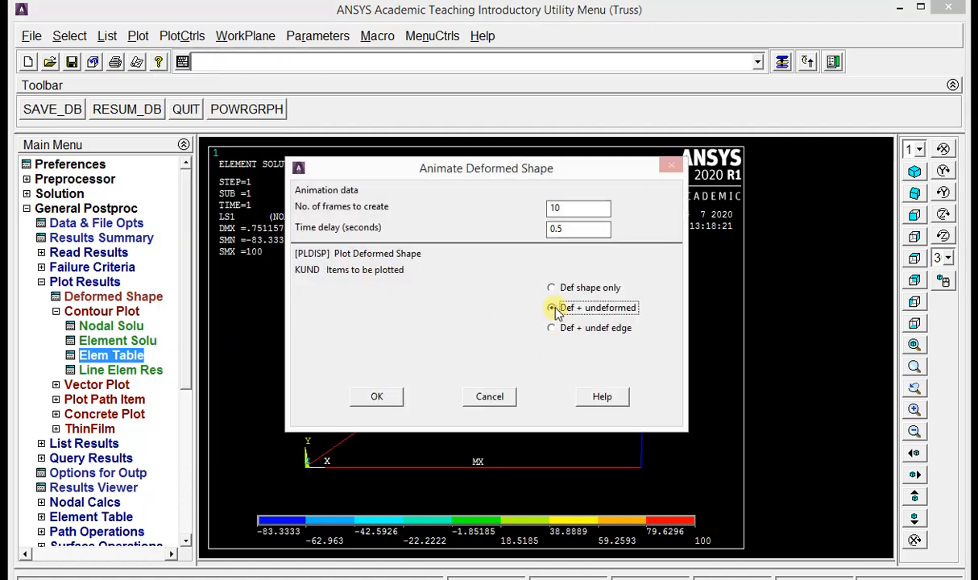
click(377, 396)
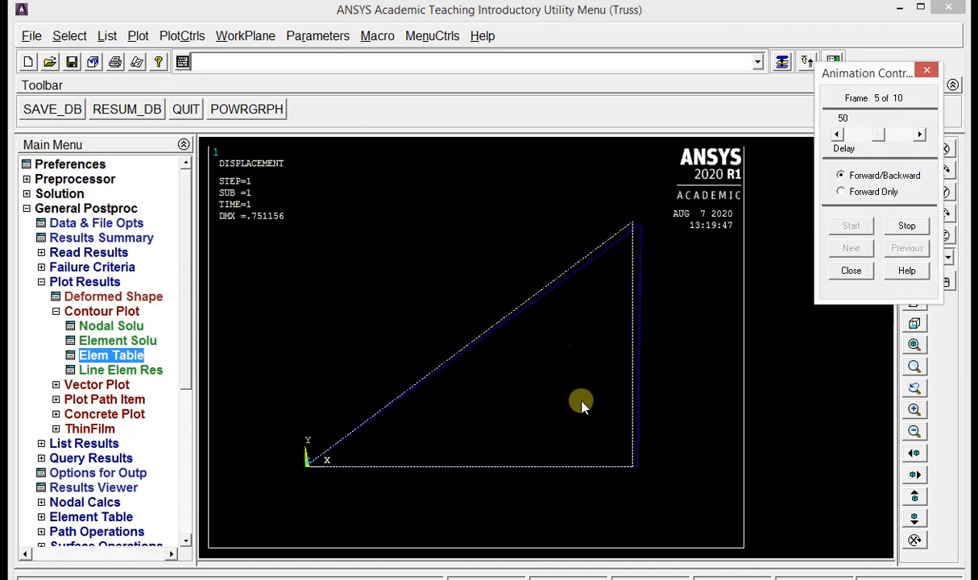
drag(879, 140, 876, 139)
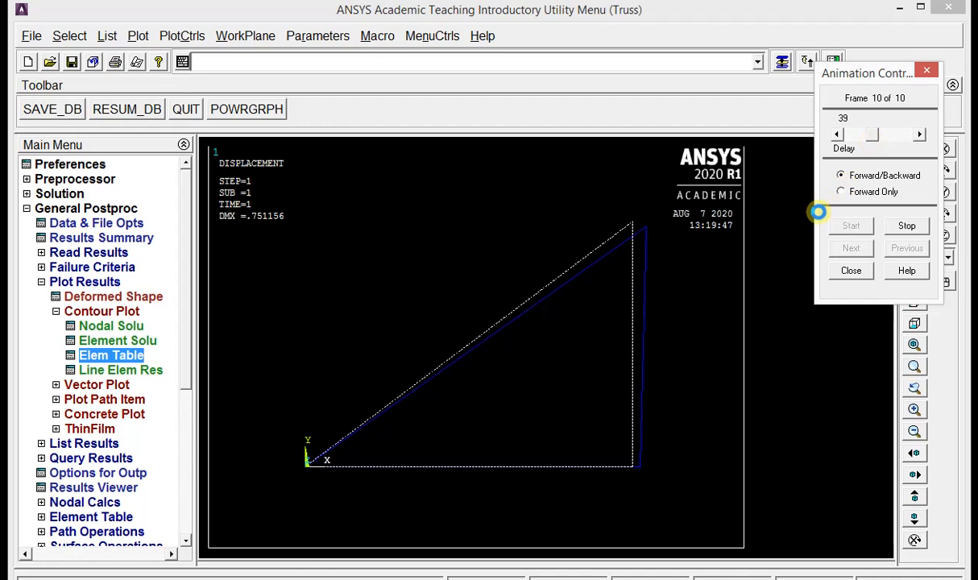